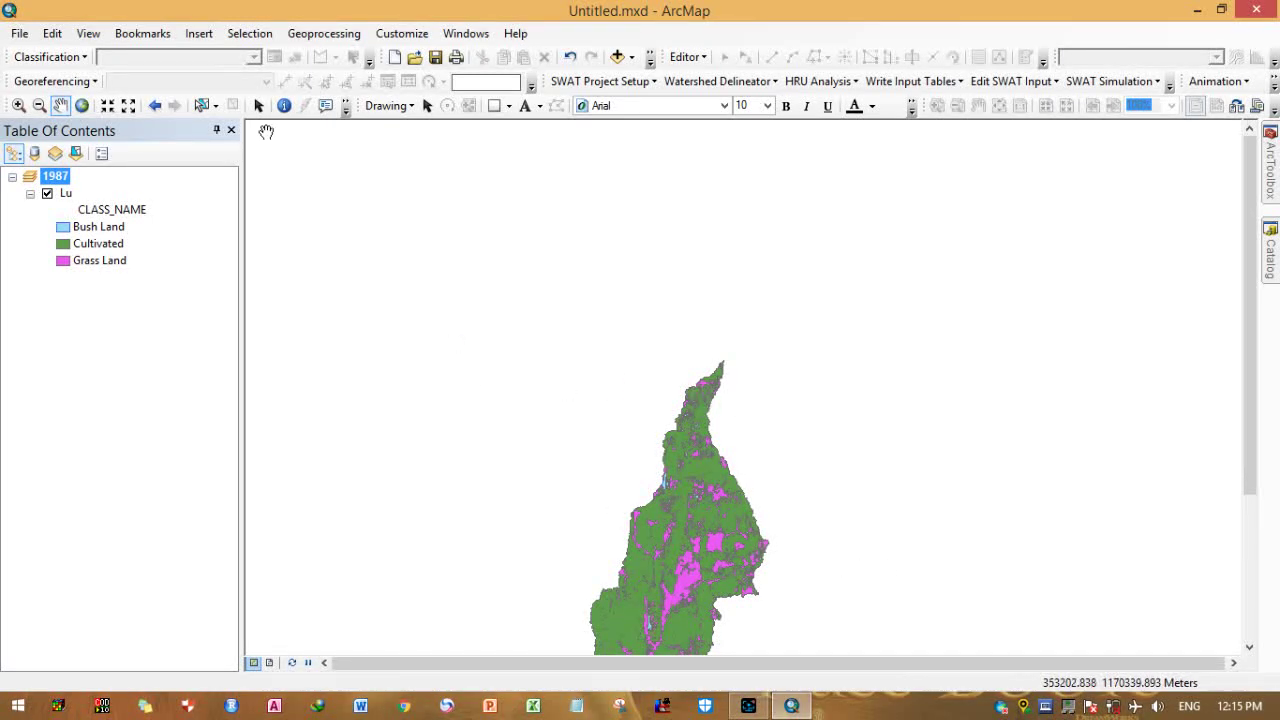
- Open the Create Accuracy Assessment Points tool from the Segmentation and Classification toolset of Spatial Analyst Tools
click(81, 106)
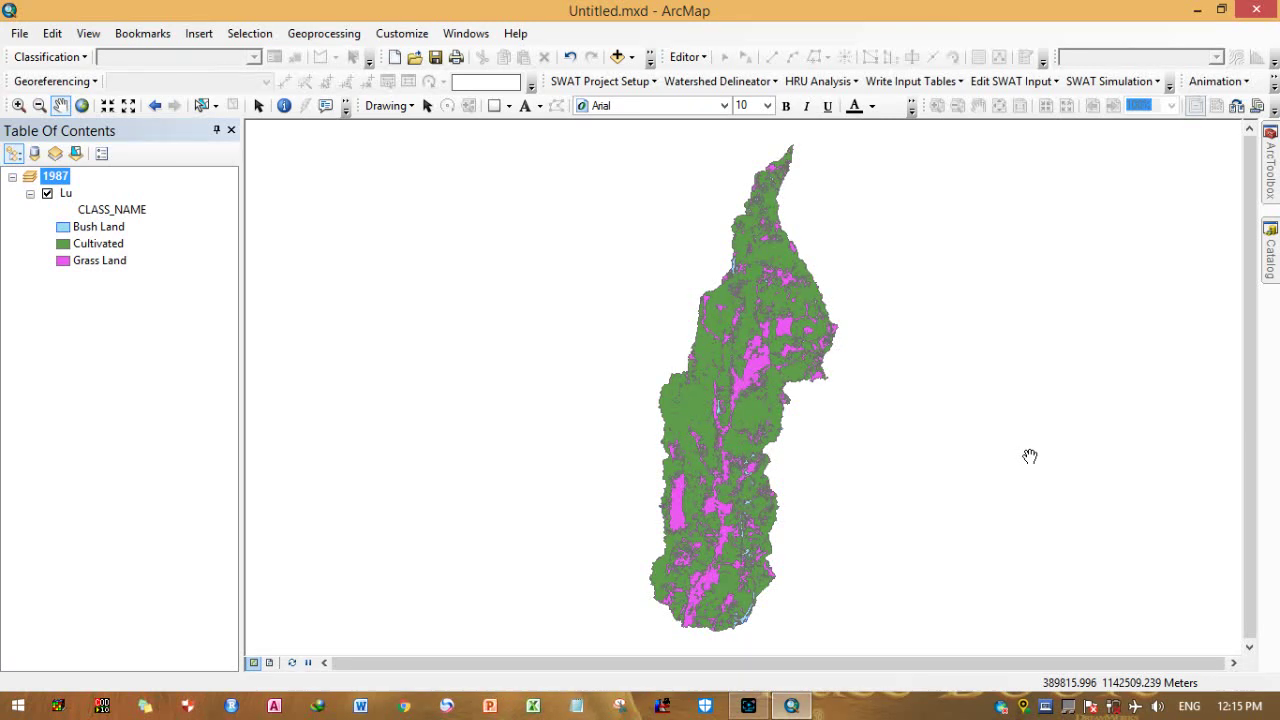
click(1273, 190)
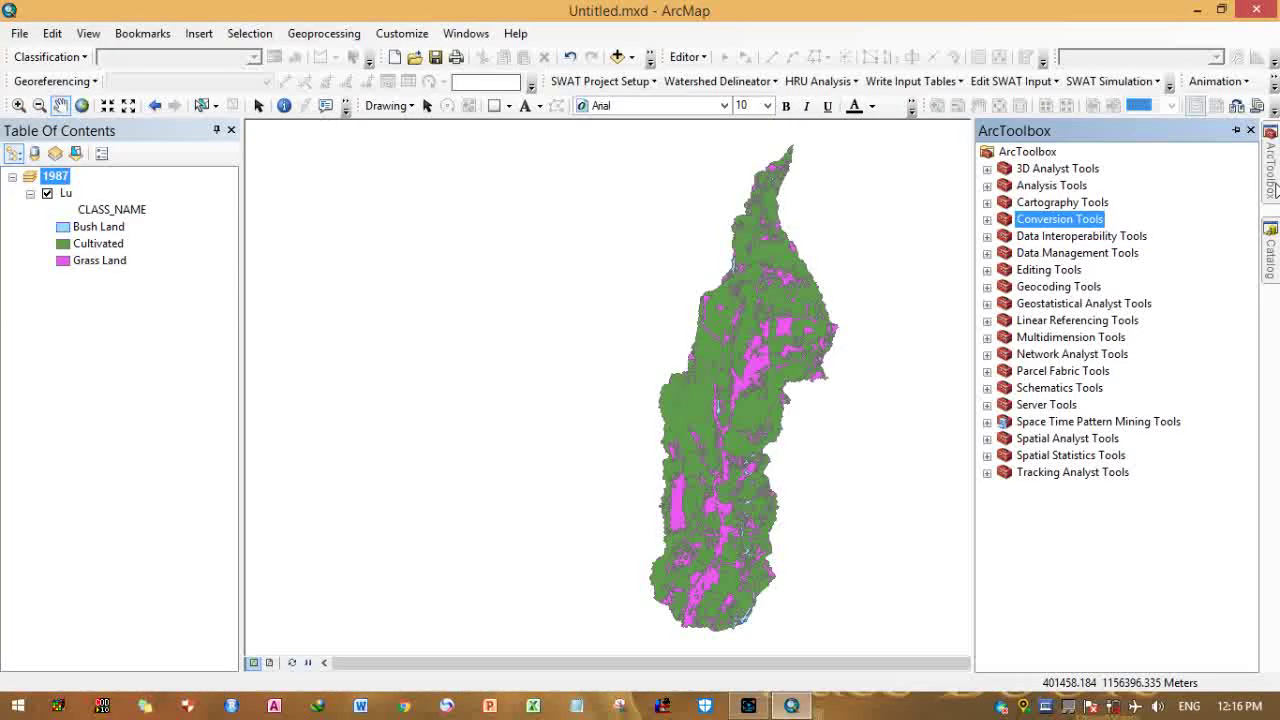
click(1047, 442)
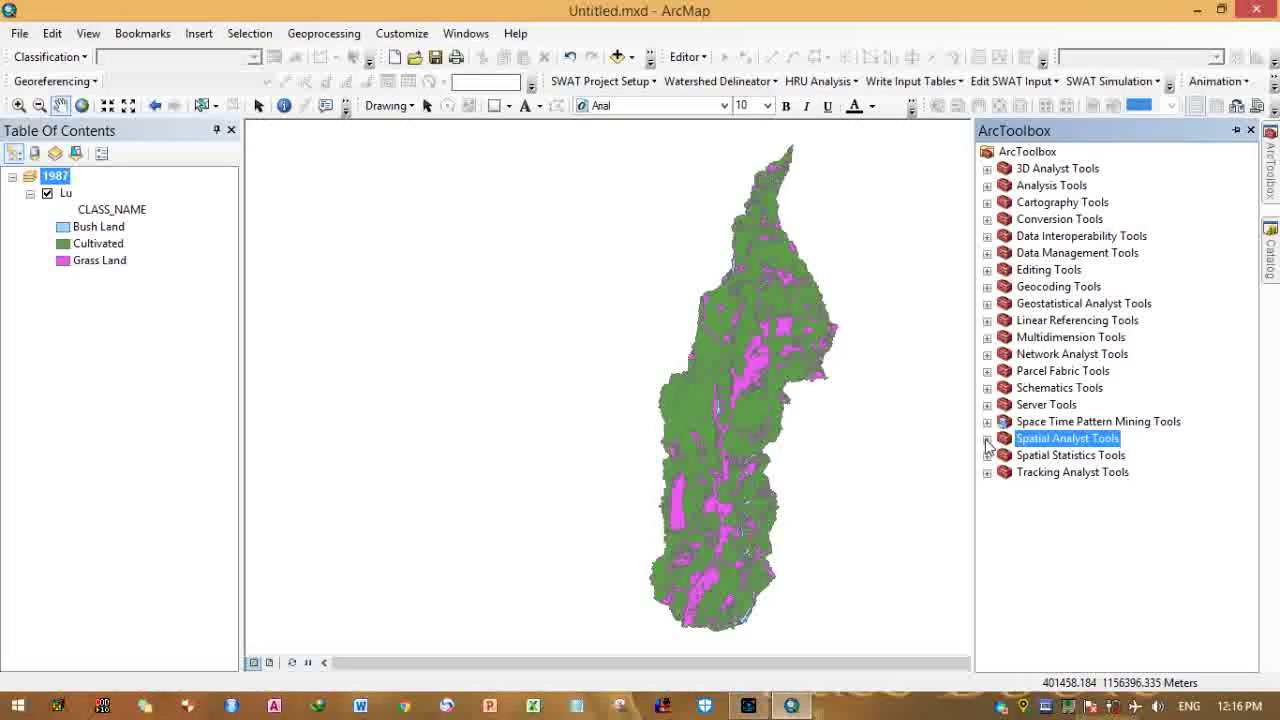
click(987, 439)
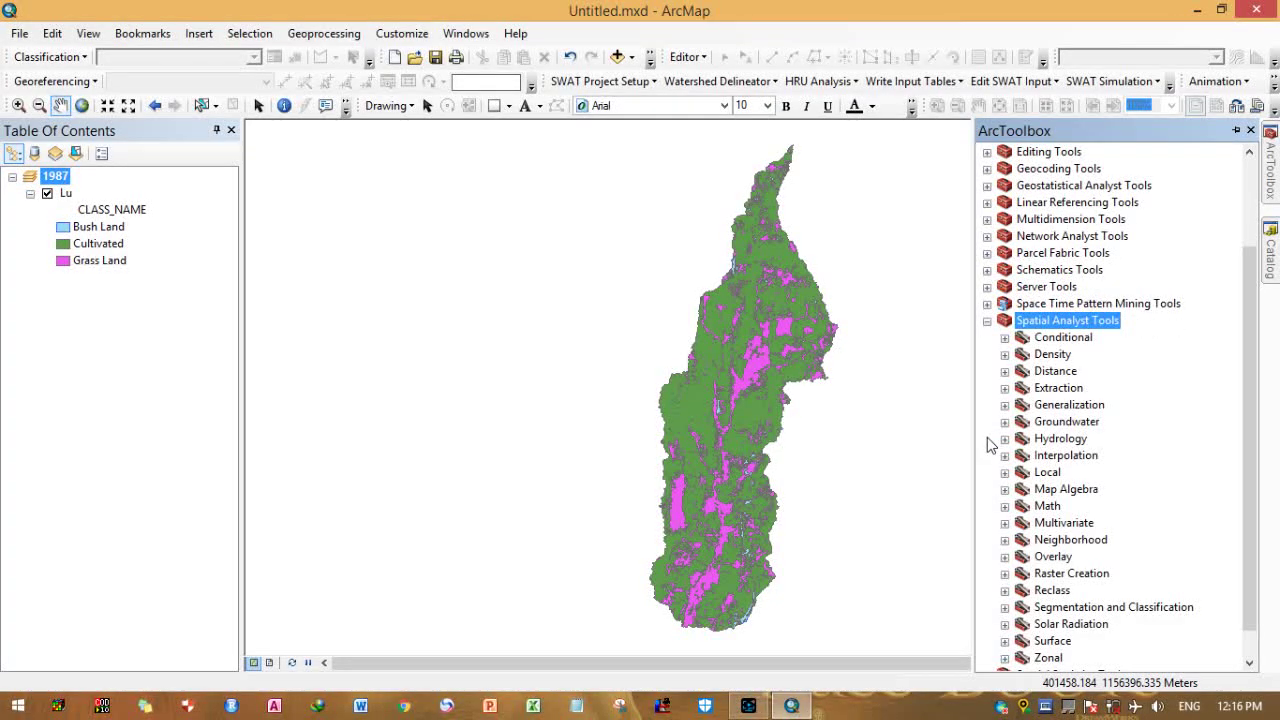
drag(1247, 506, 1251, 551)
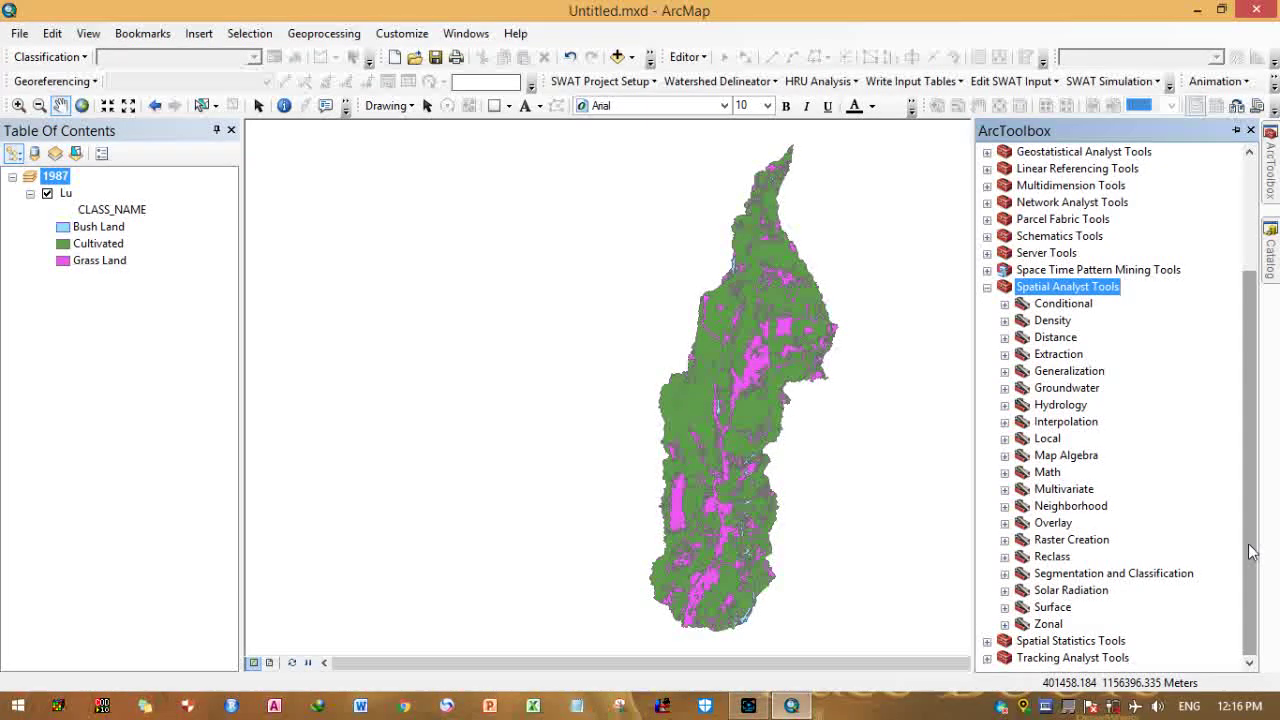
click(1178, 577)
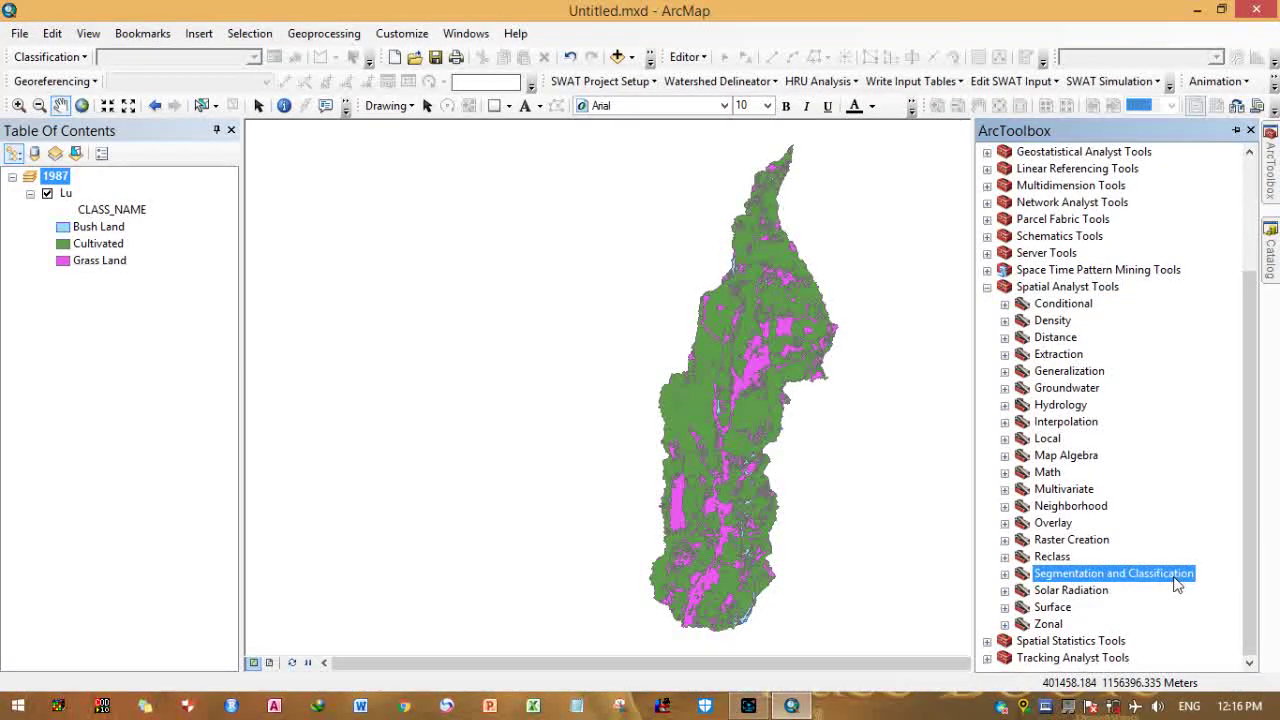
click(1006, 574)
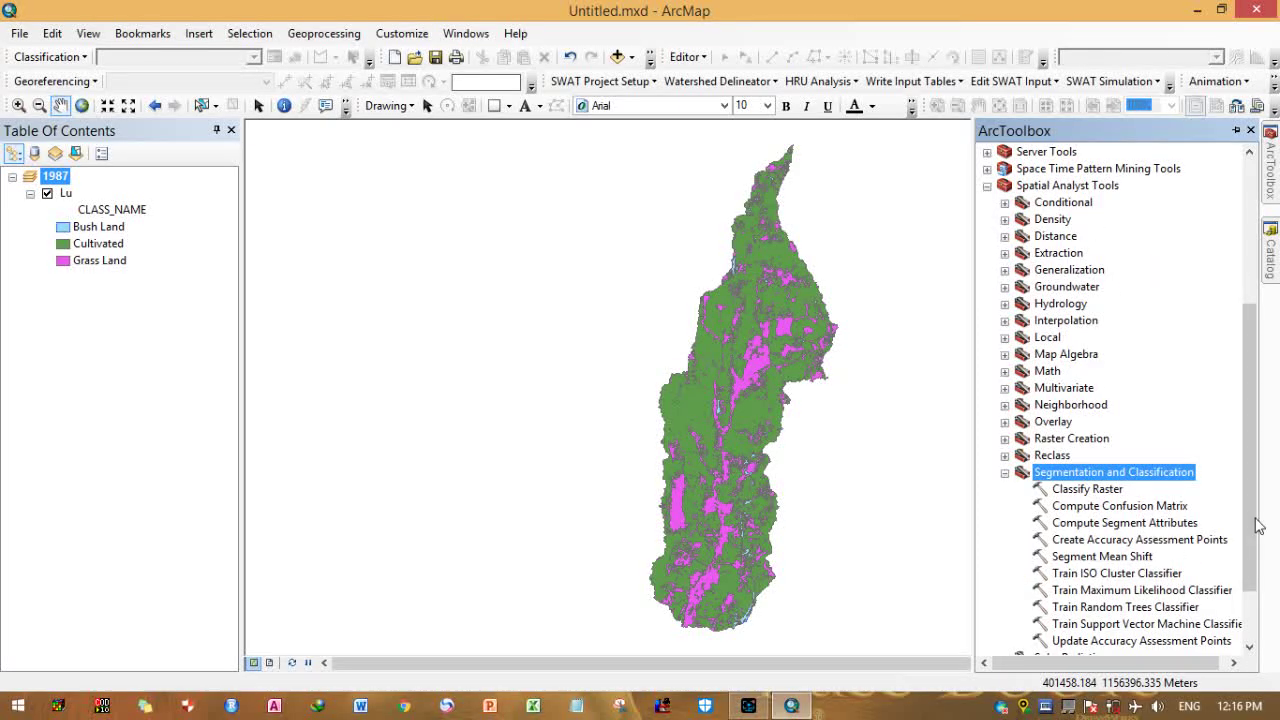
scroll(1256, 553, down, 3)
scroll(1256, 553, down, 2)
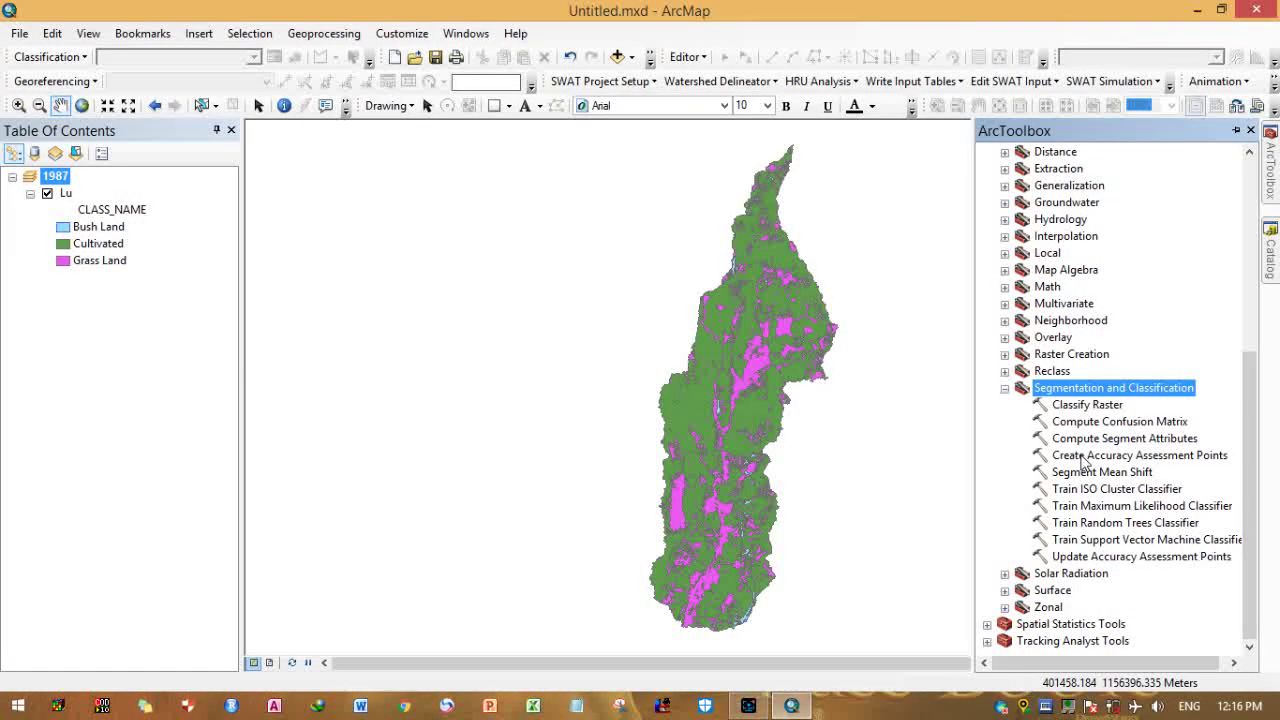
double_click(1133, 456)
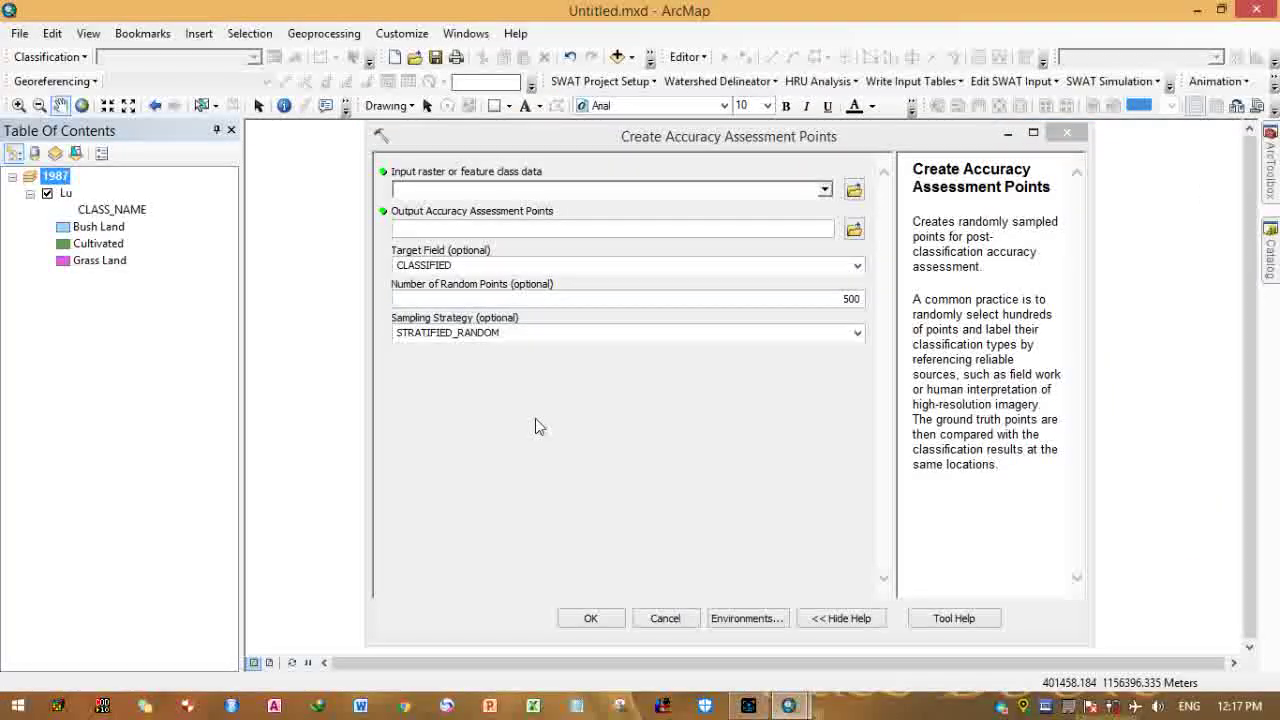
- Use the Lu layer as the input raster or feature class data for the accuracy assessment points
click(628, 194)
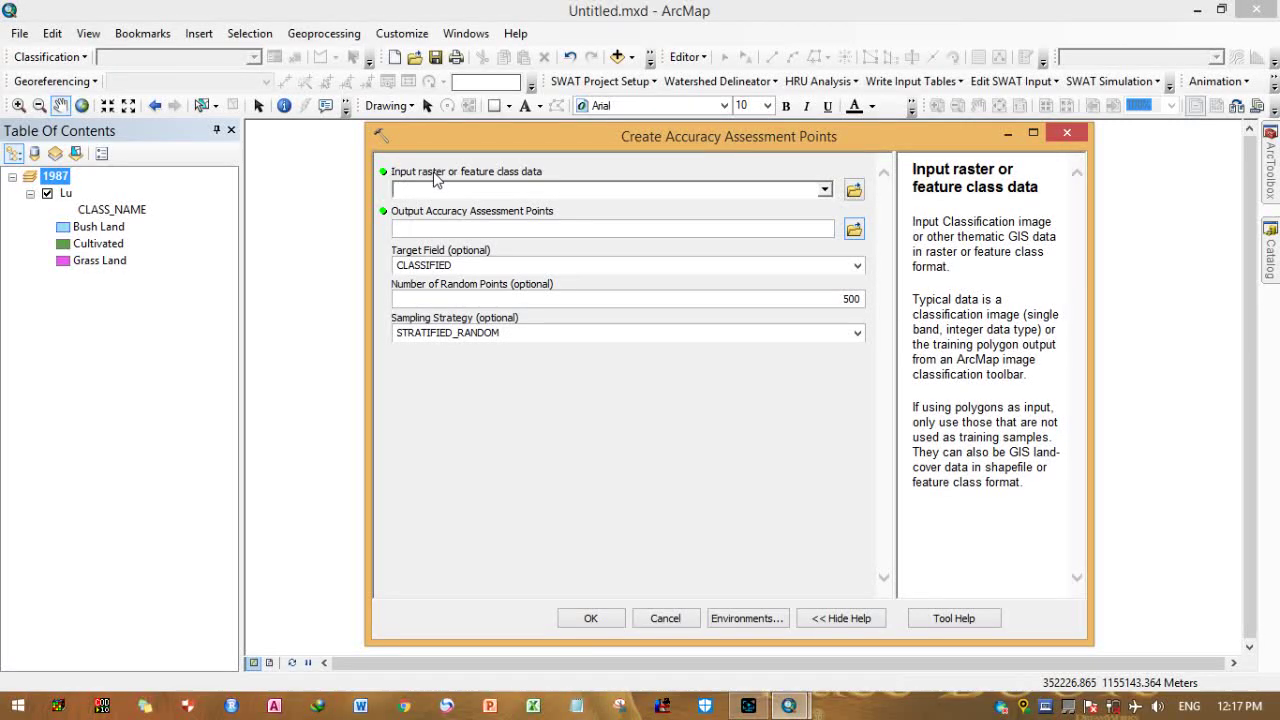
click(825, 190)
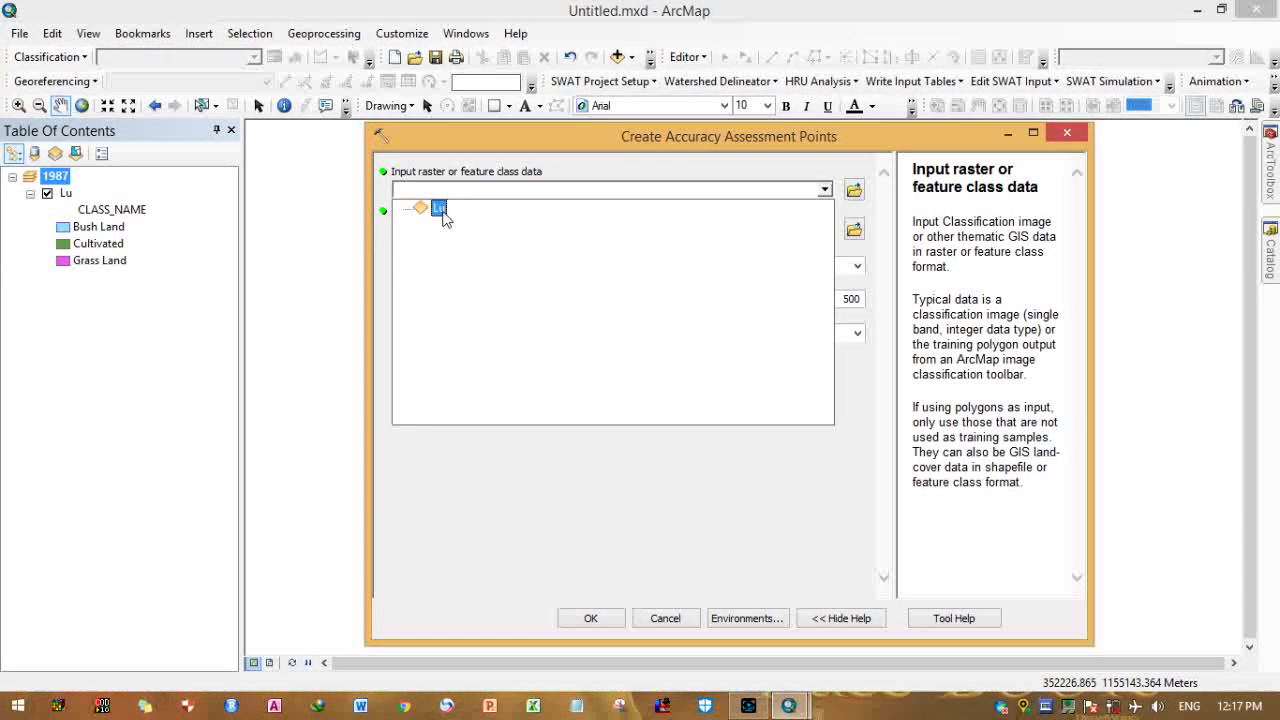
click(625, 168)
drag(64, 193, 450, 190)
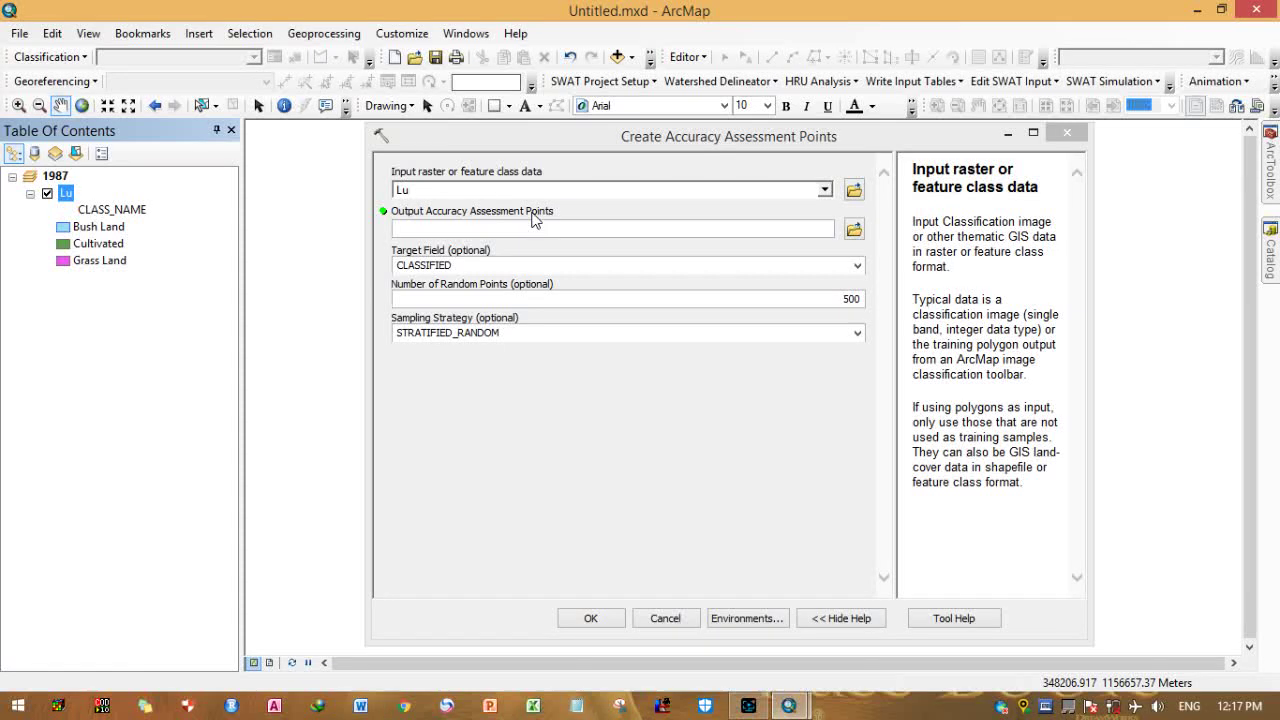
- Set the output accuracy assessment points to a feature class named RanPt in the Classified folder
click(855, 231)
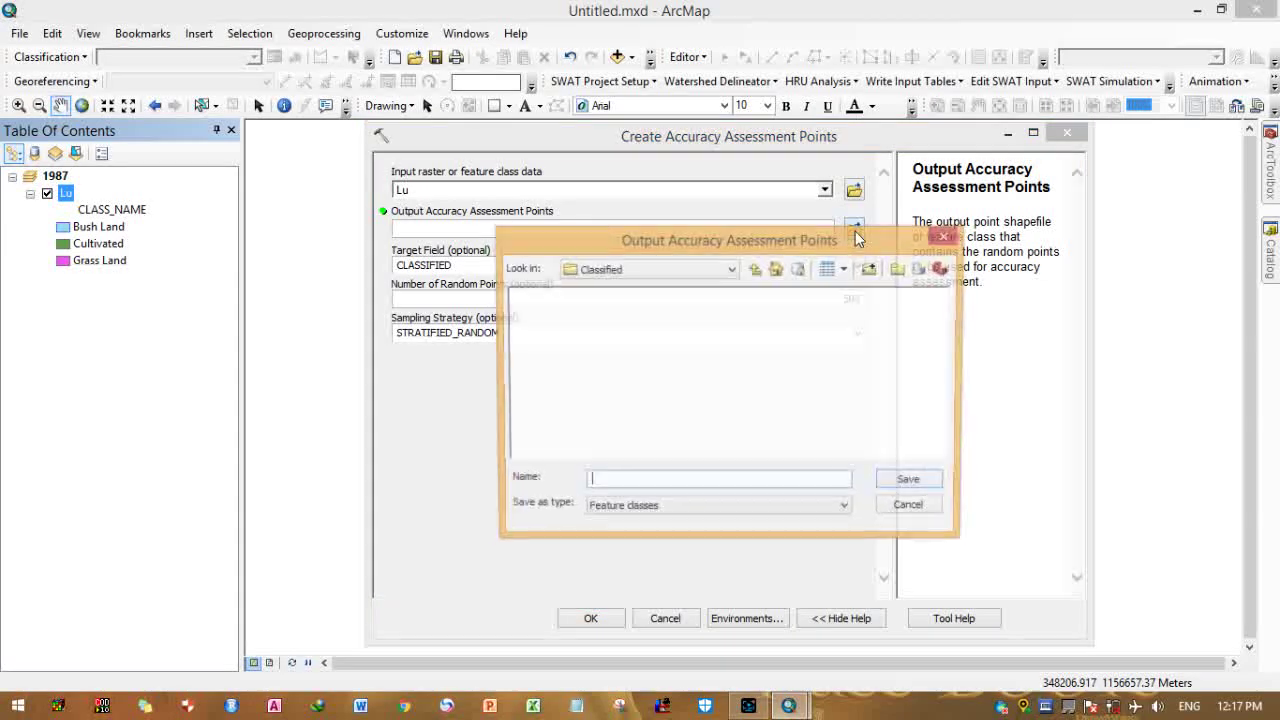
click(726, 269)
click(701, 305)
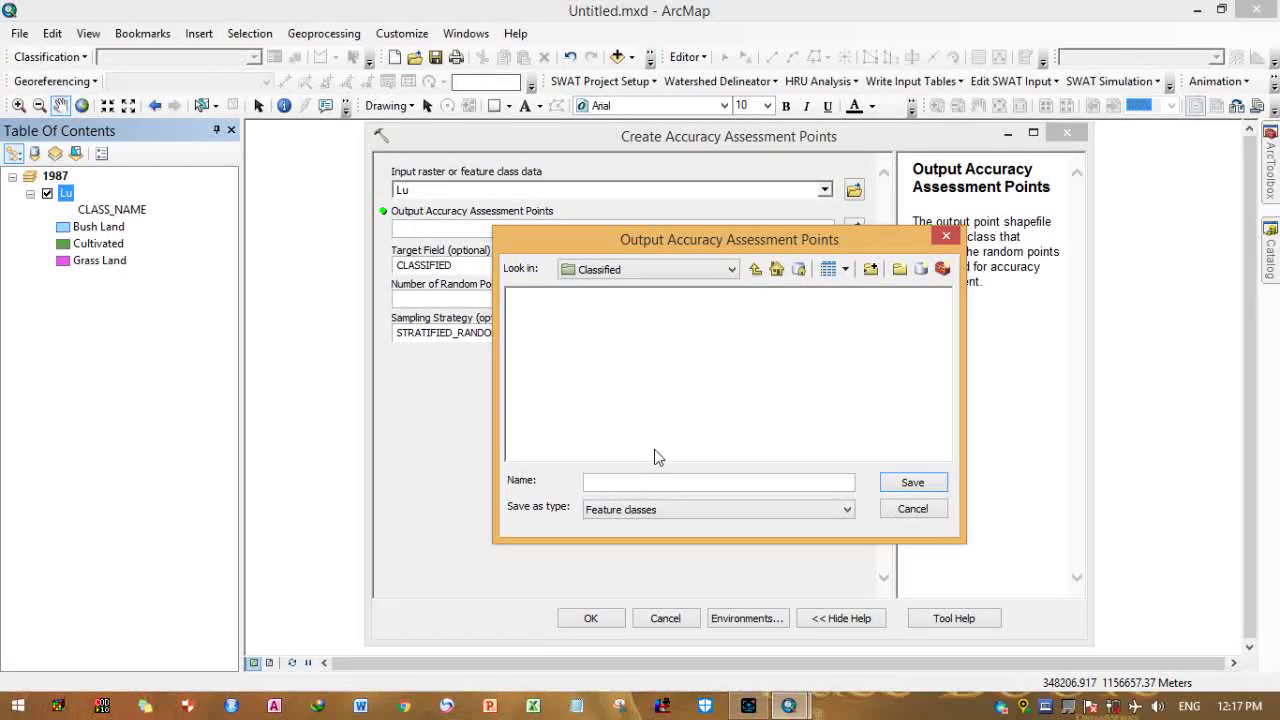
click(627, 482)
text(RanPt)
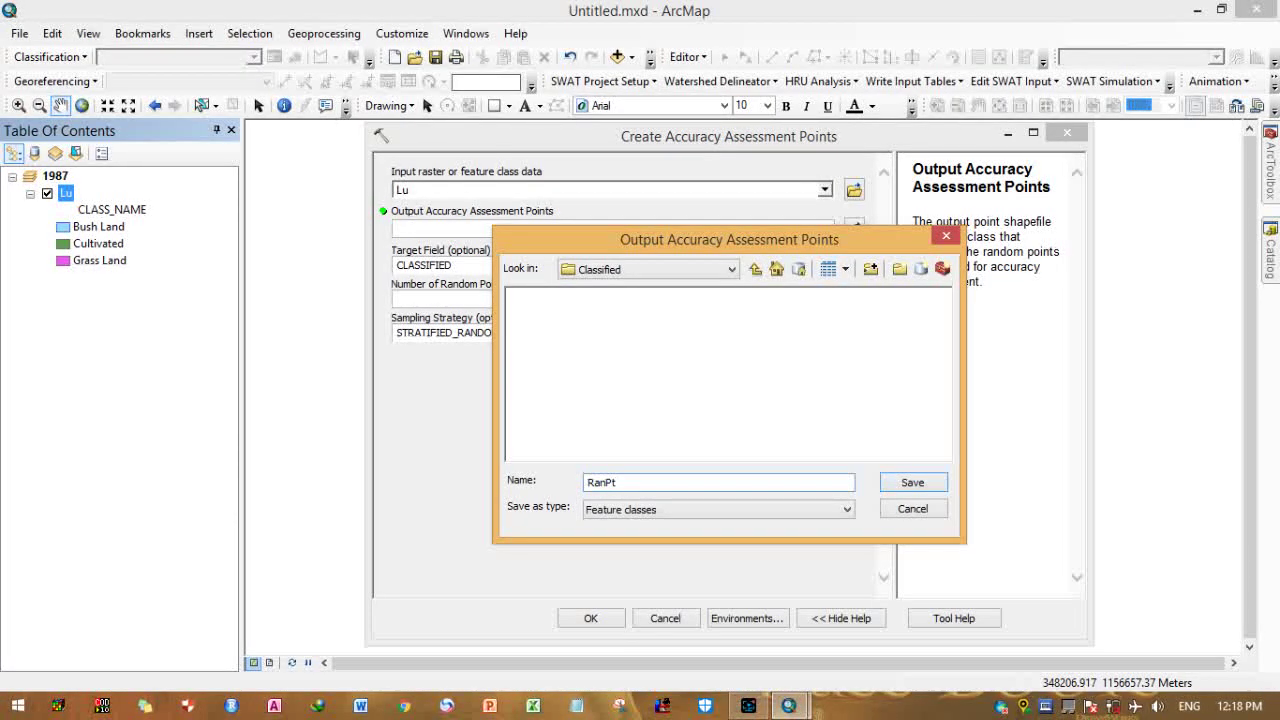
click(937, 490)
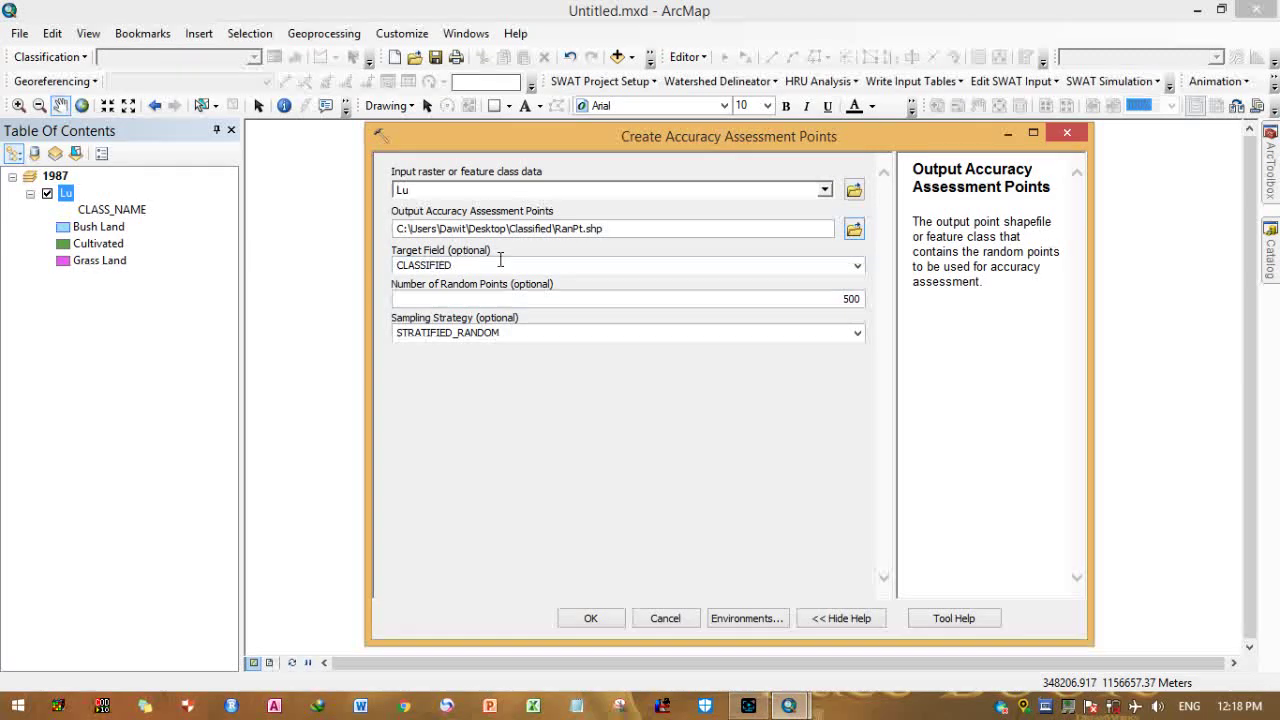
- Keep CLASSIFIED as the target field and set the number of random points to 300
click(858, 265)
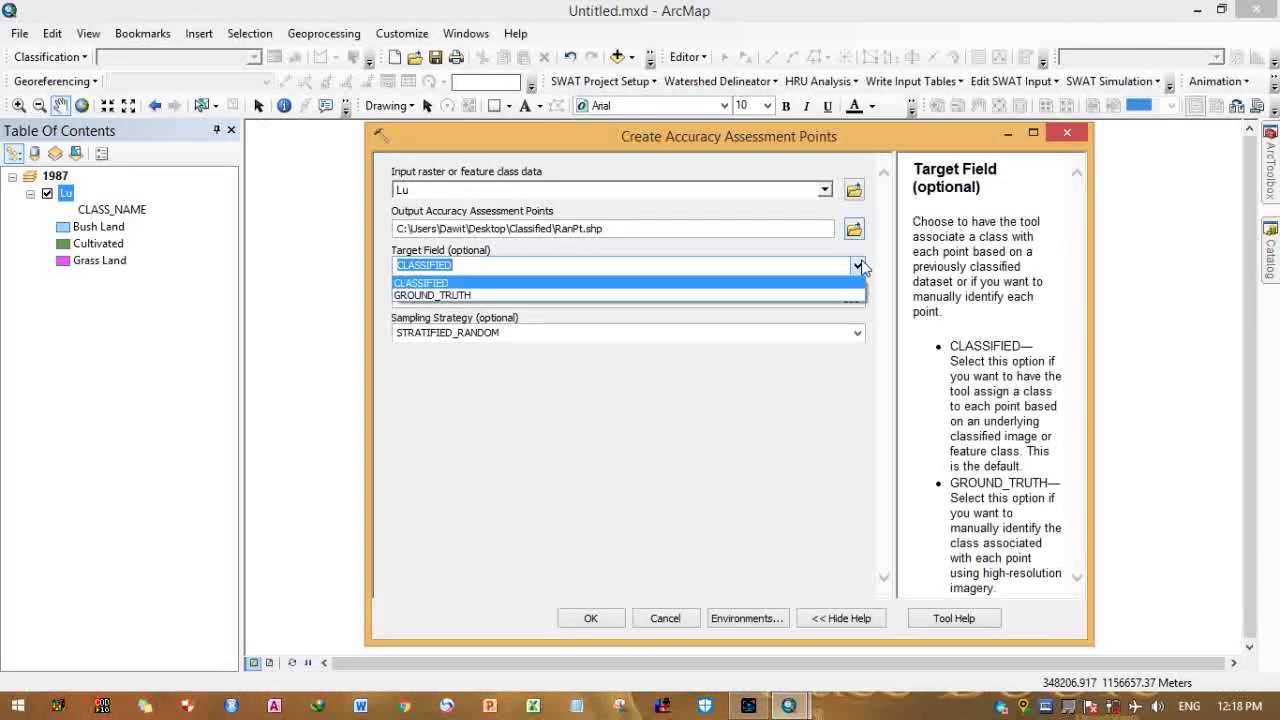
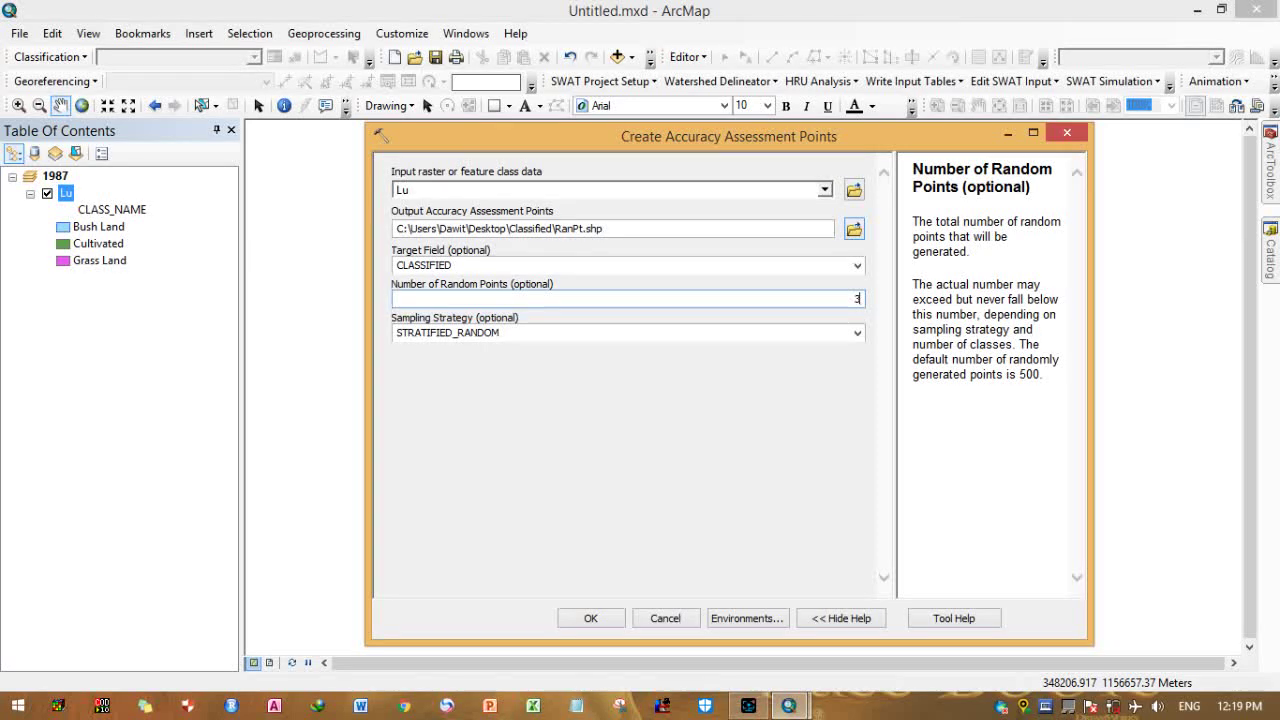
text(00)
click(716, 371)
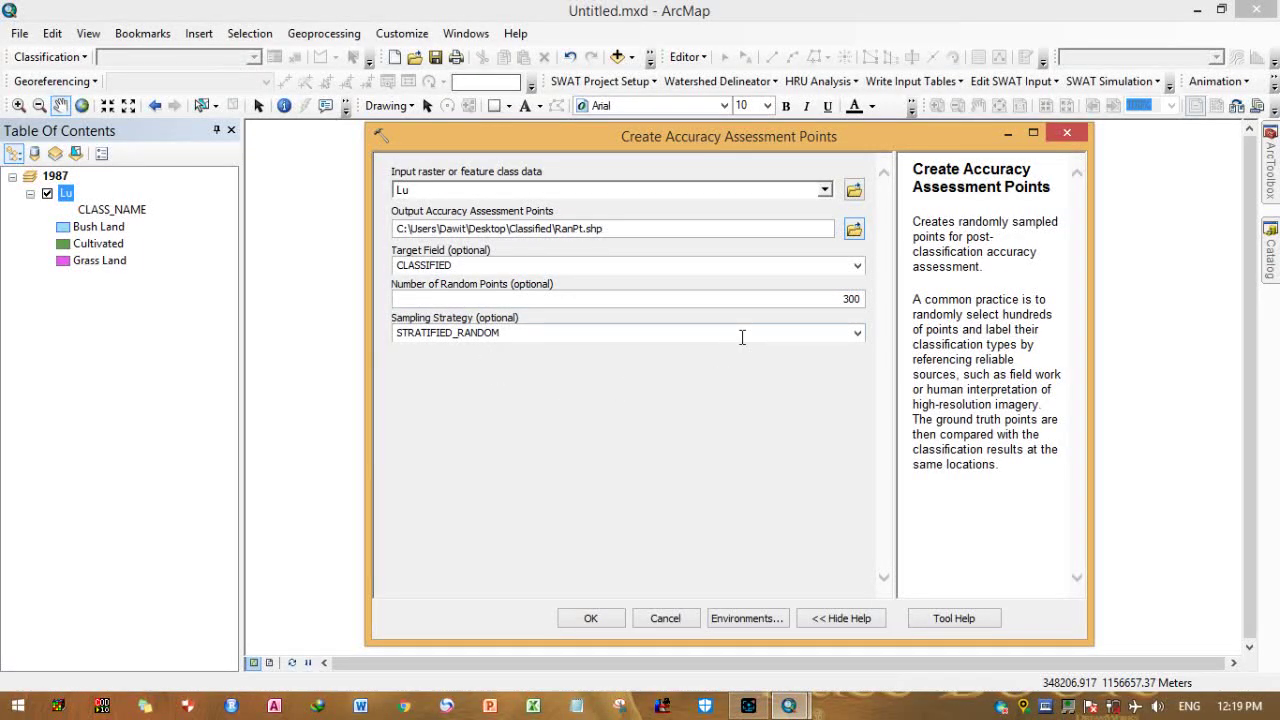
- Review the sampling strategy options, keep STRATIFIED_RANDOM, and run the tool to generate the assessment points
click(859, 336)
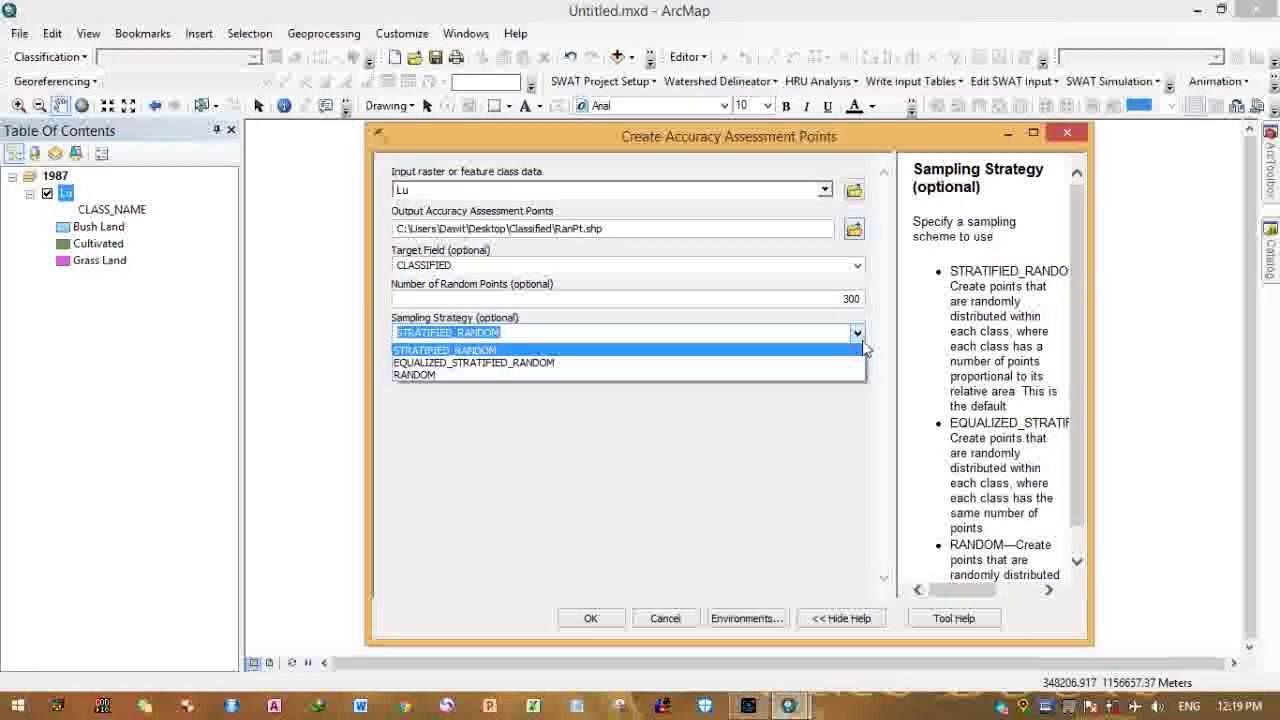
click(1084, 484)
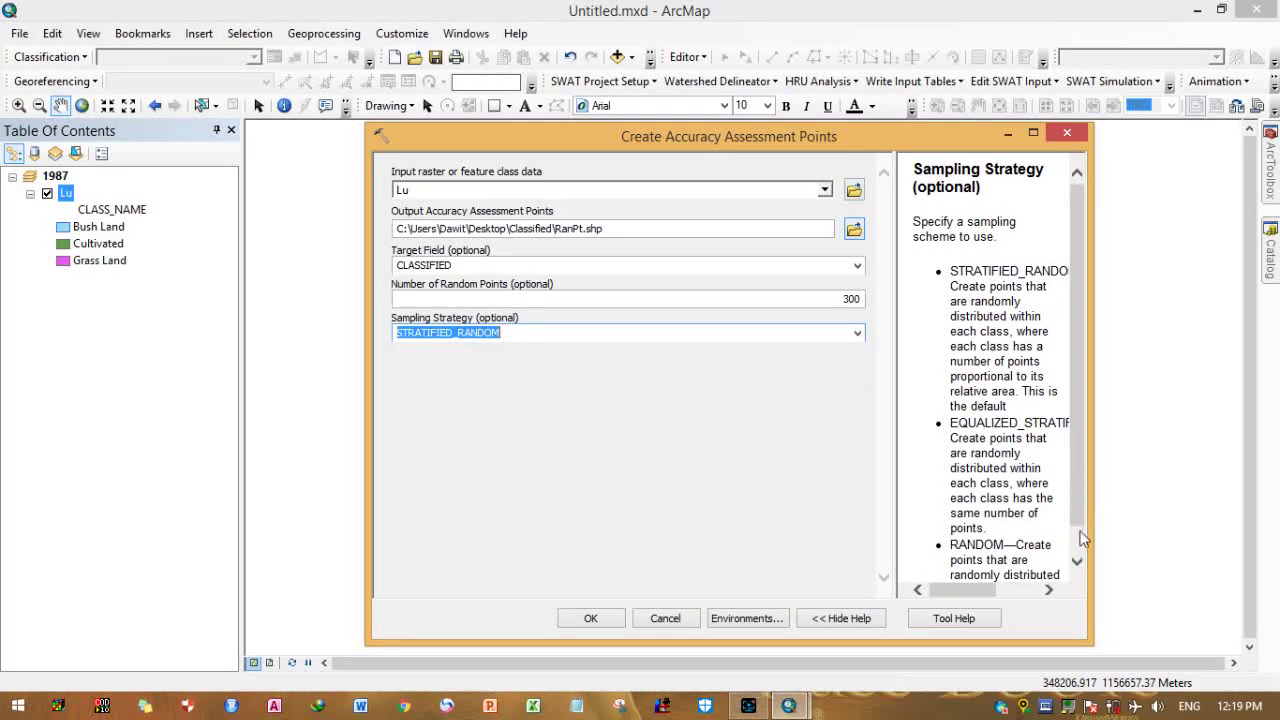
scroll(1078, 542, down, 2)
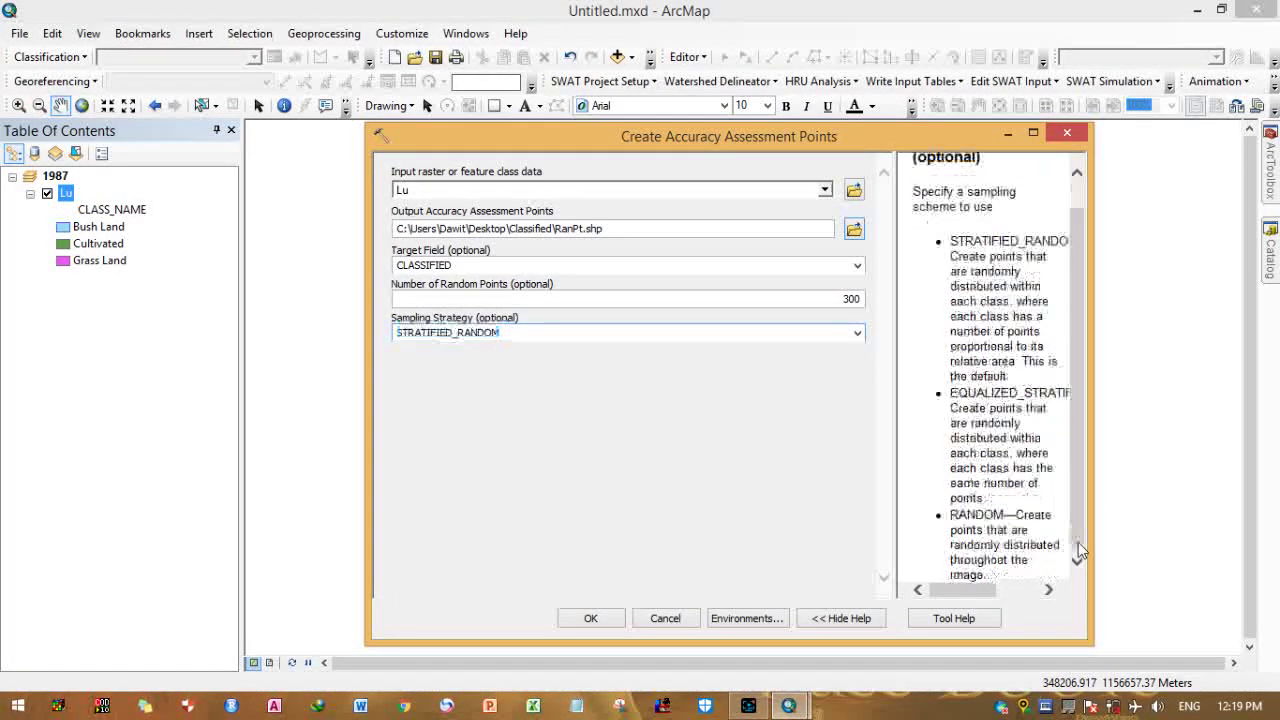
click(734, 480)
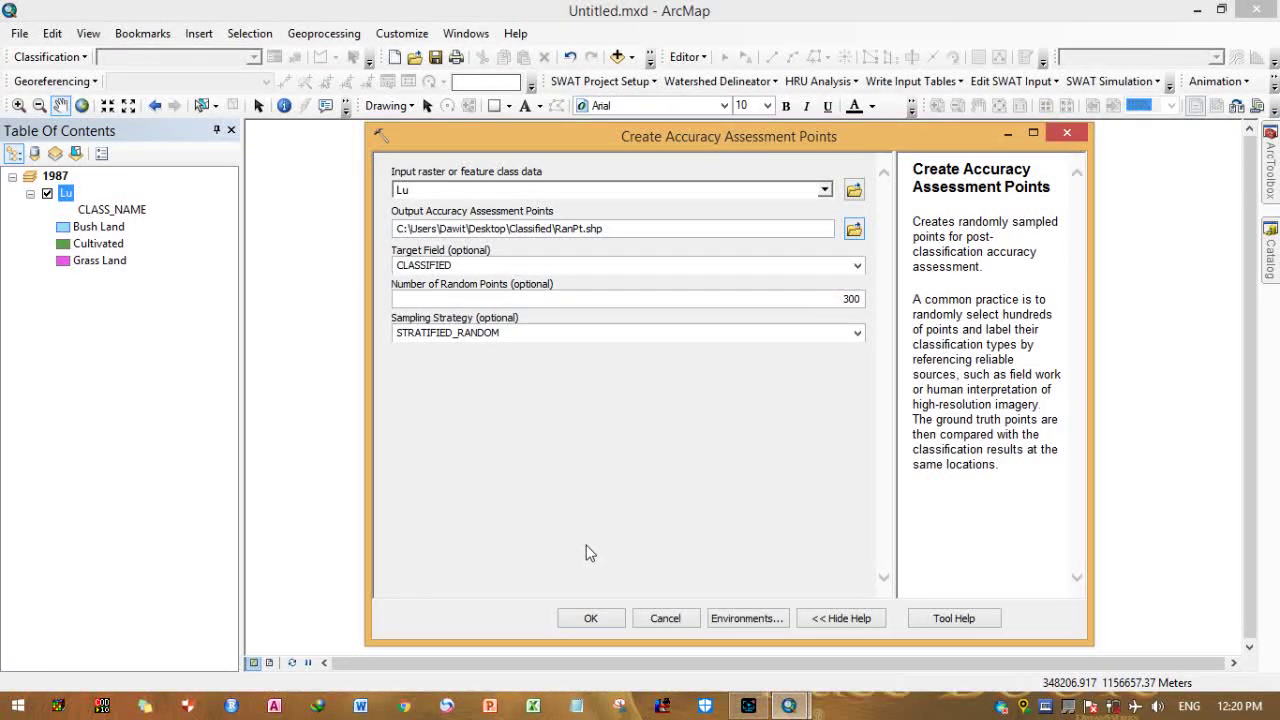
click(591, 618)
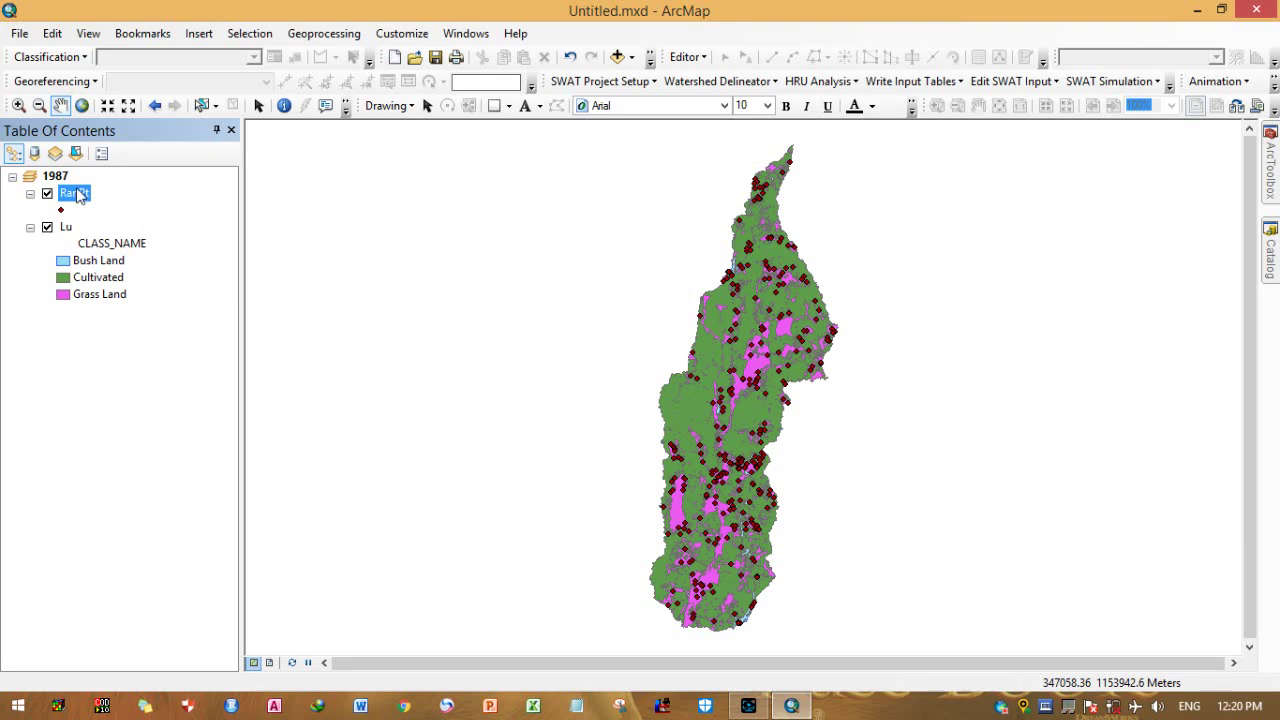
- Hide the Lu layer so that only the RanPt random points are displayed on the map
click(84, 106)
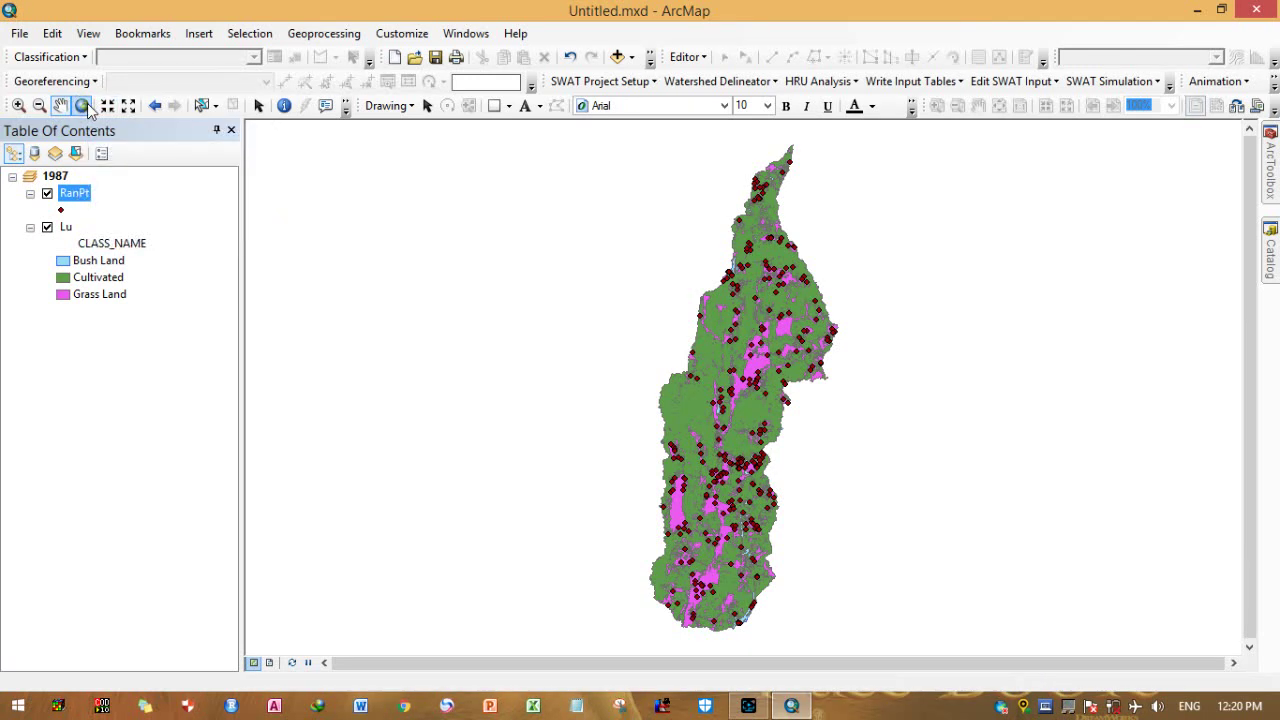
click(47, 228)
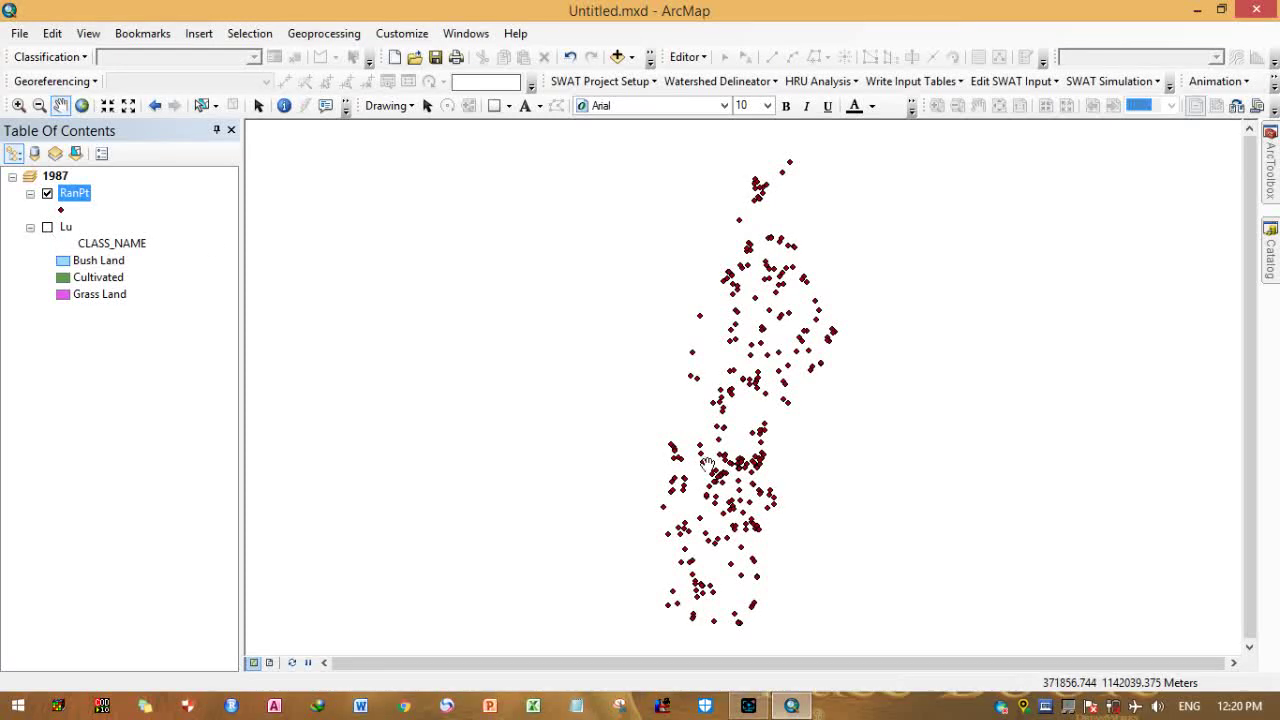
drag(705, 463, 675, 412)
drag(806, 217, 810, 285)
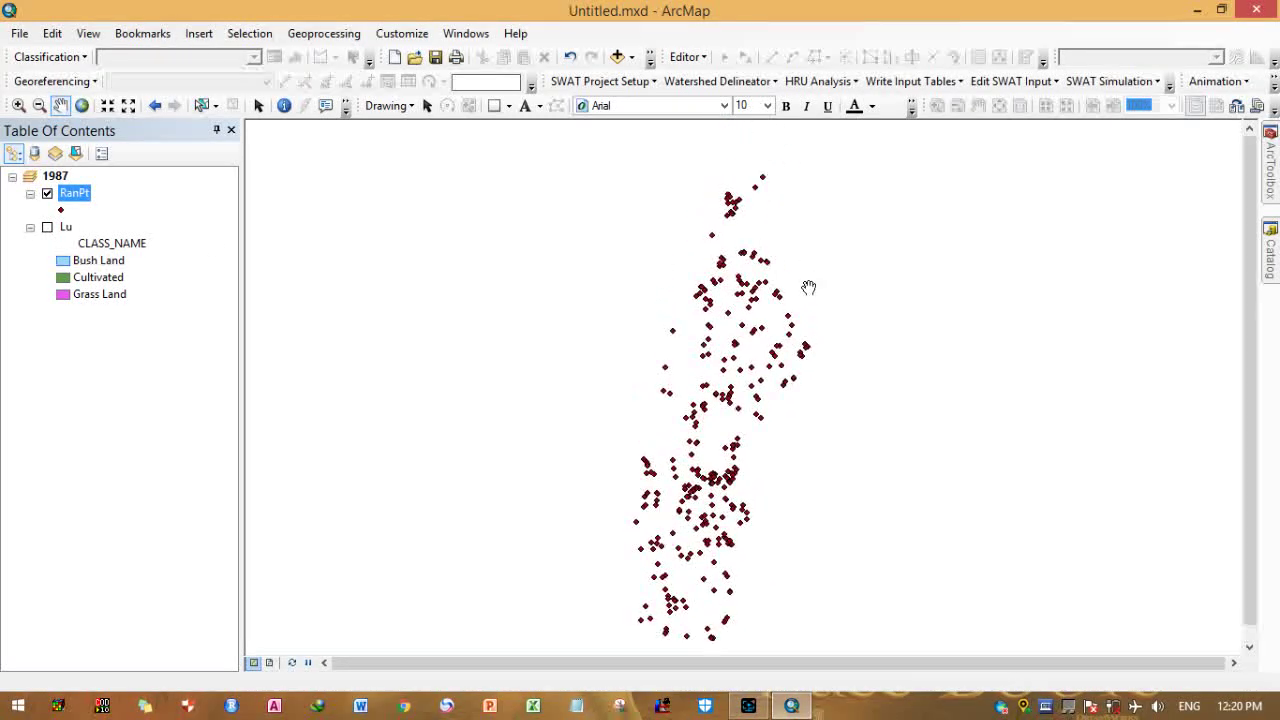
- Open the RanPt attribute table and examine the Classified and GrndTruth values of the points
right_click(77, 200)
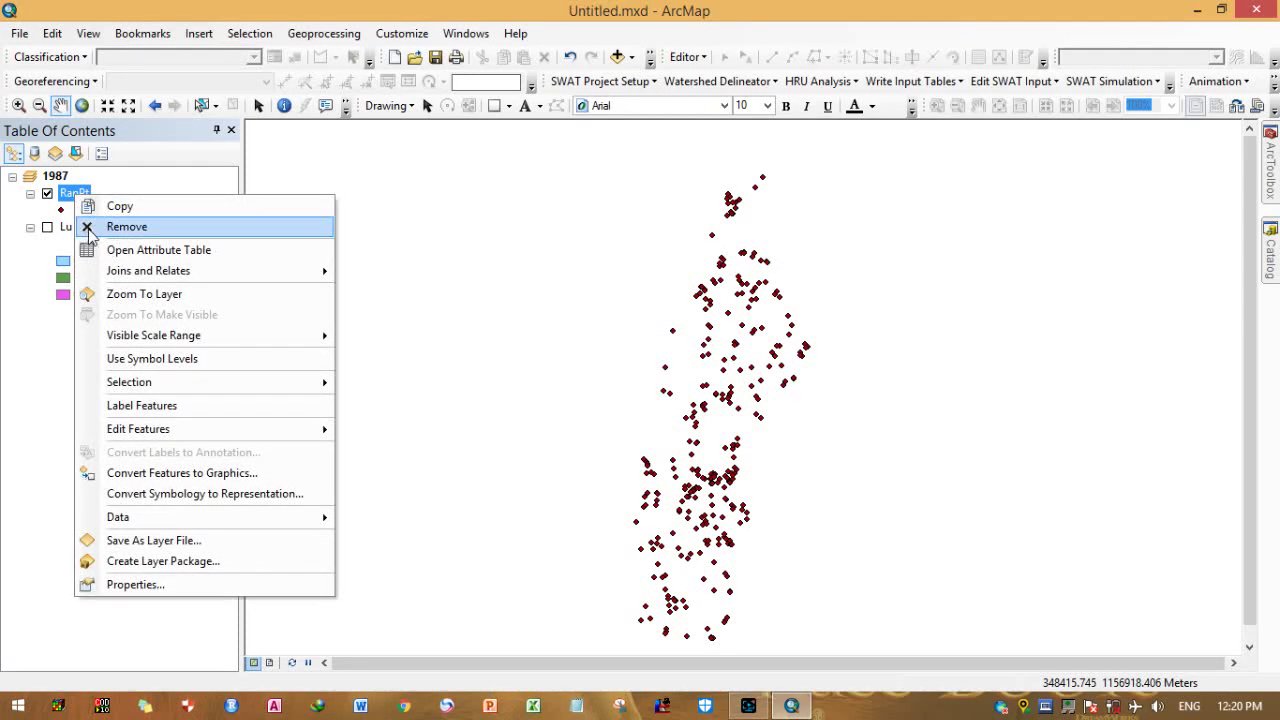
click(104, 249)
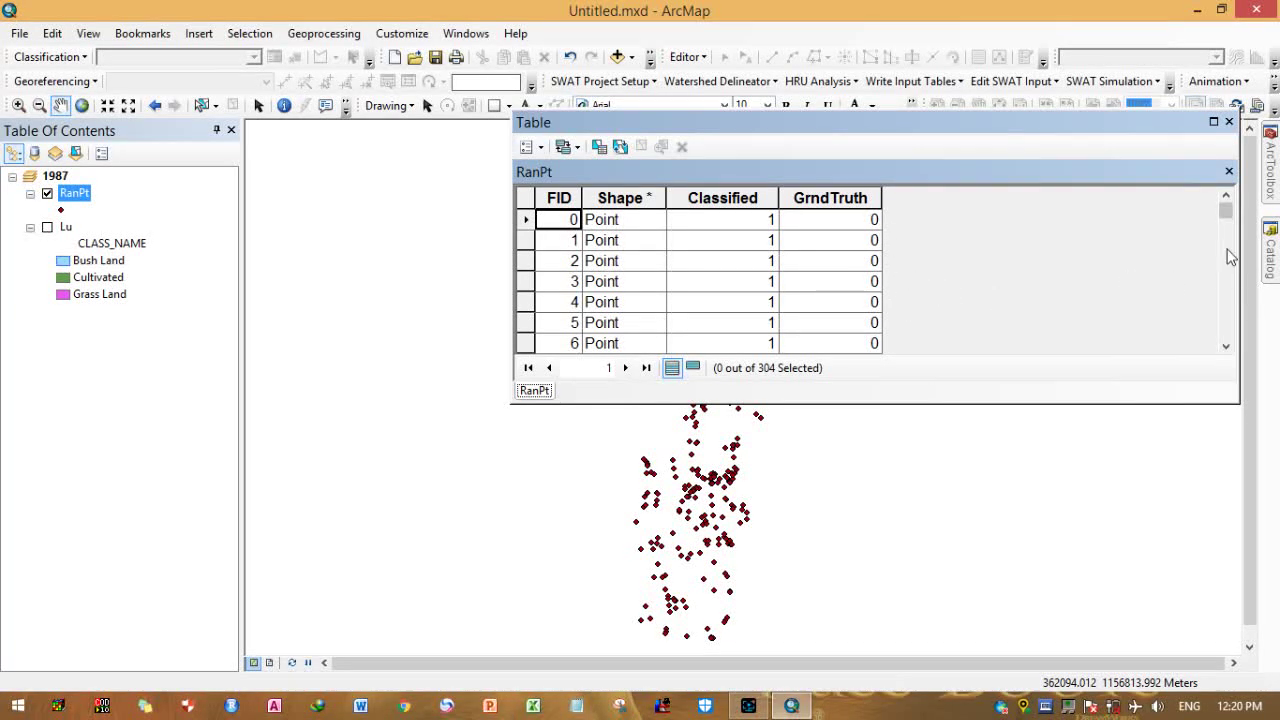
mouse_move(1227, 208)
mouse_down()
mouse_move(1234, 354)
mouse_move(1236, 219)
mouse_up()
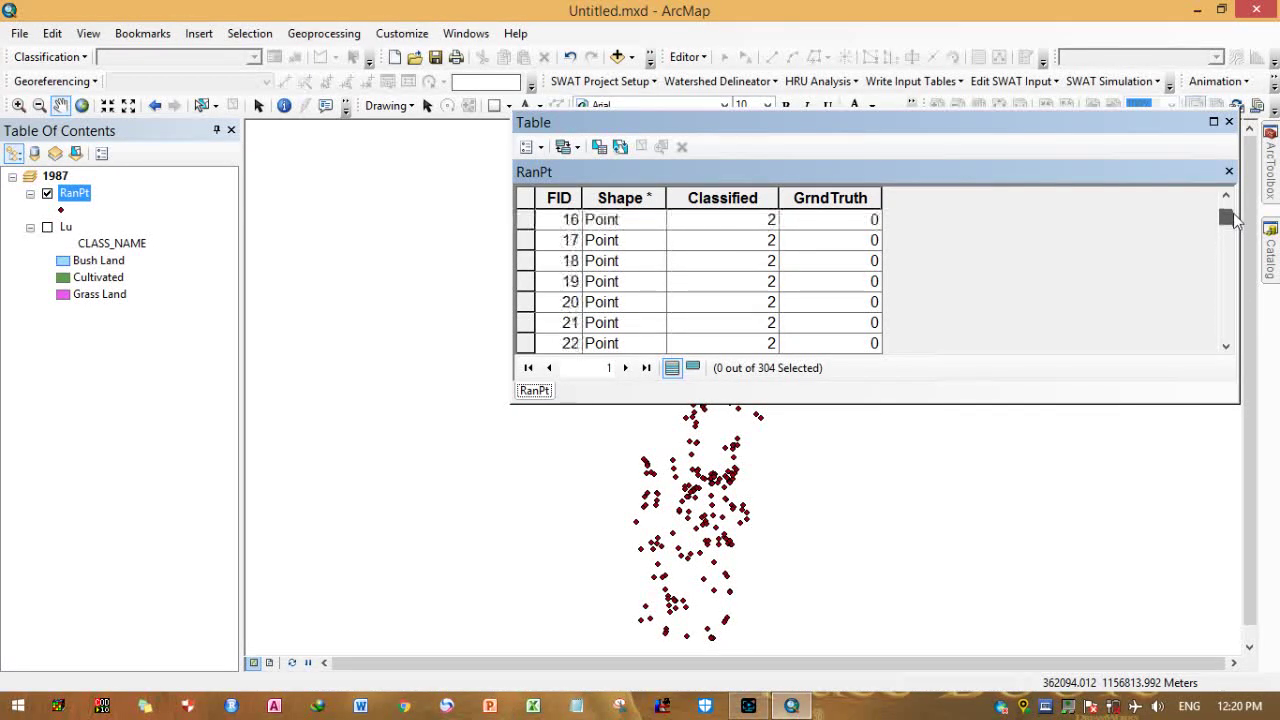
click(770, 222)
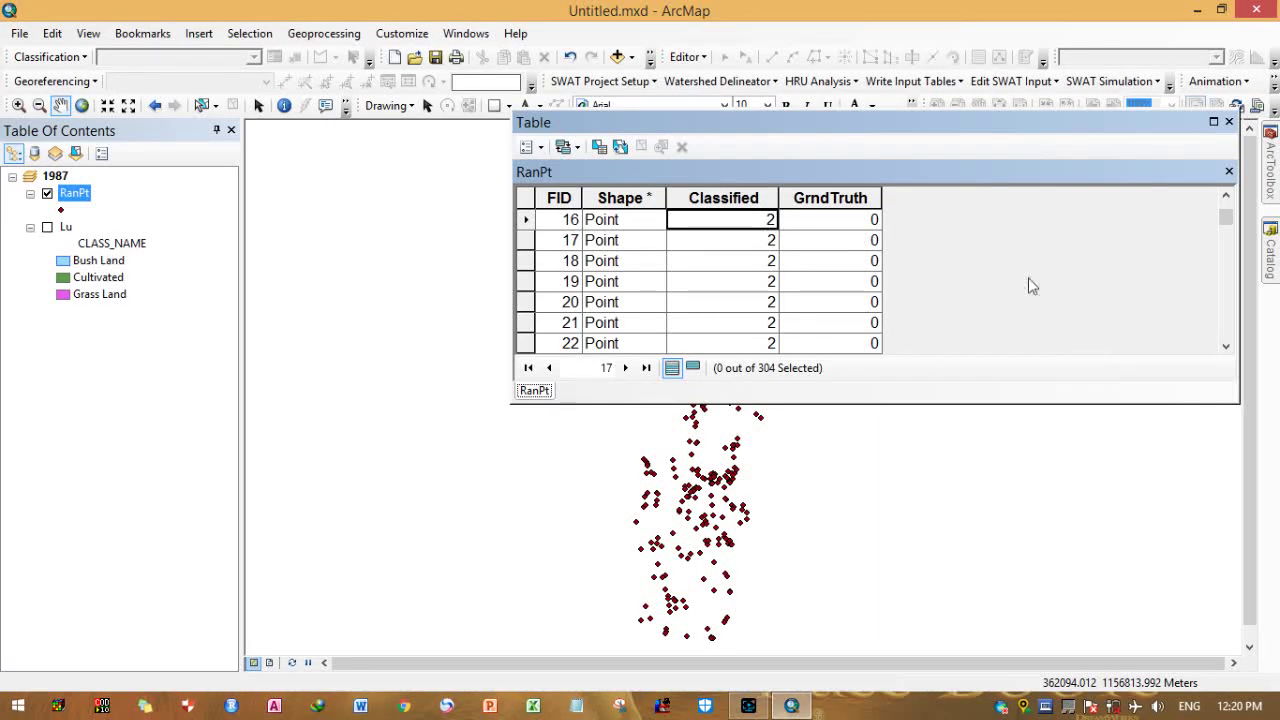
click(1227, 197)
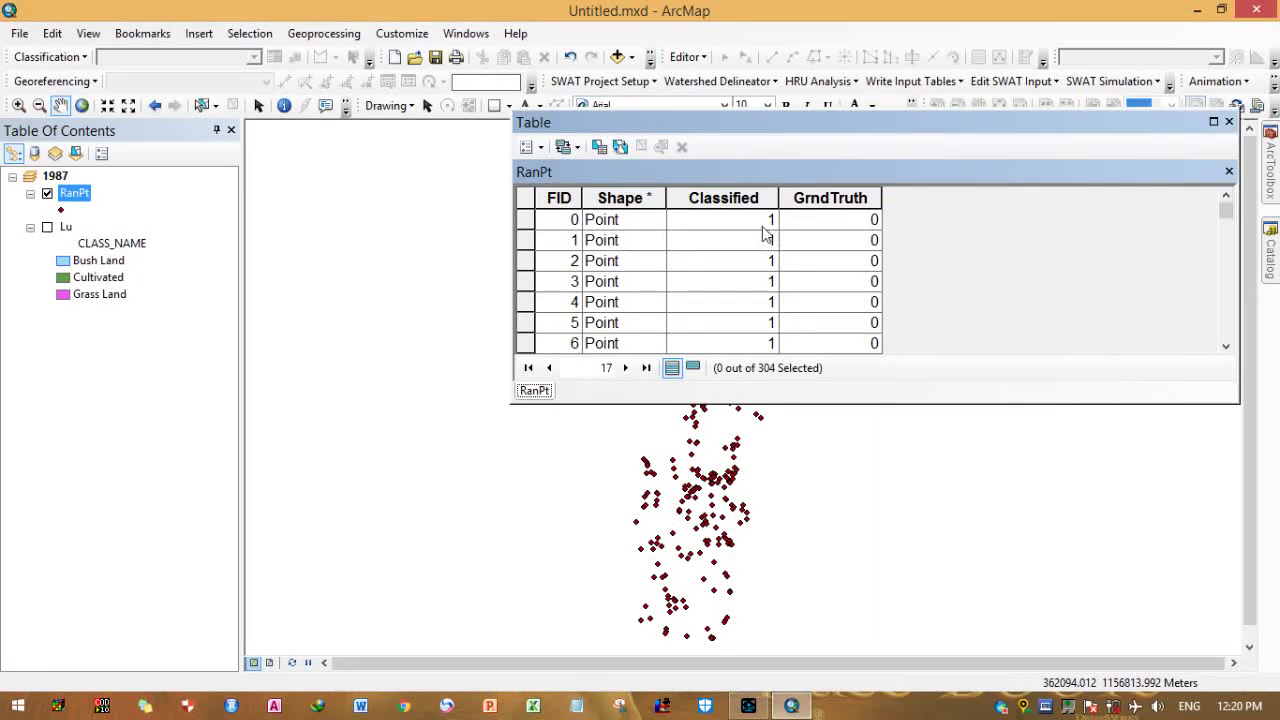
- Check which Value belongs to each CLASS_NAME in the Lu attribute table, closing the table window when done
right_click(68, 228)
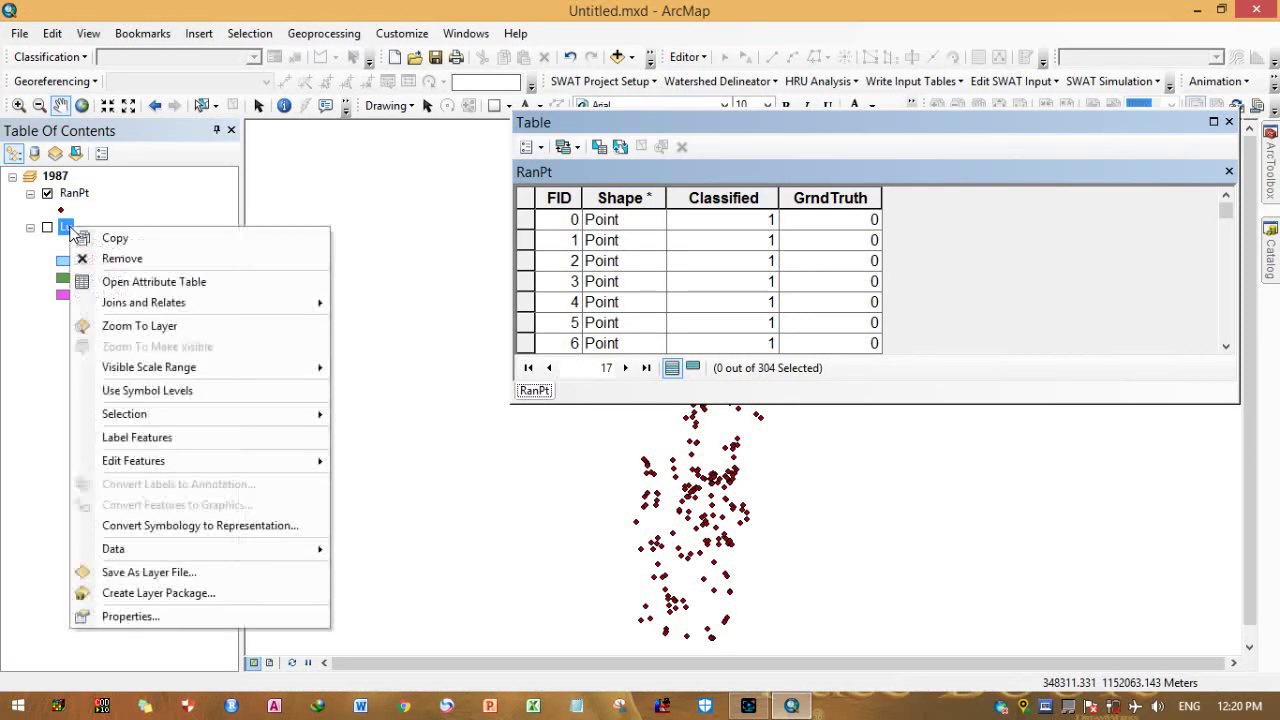
click(148, 281)
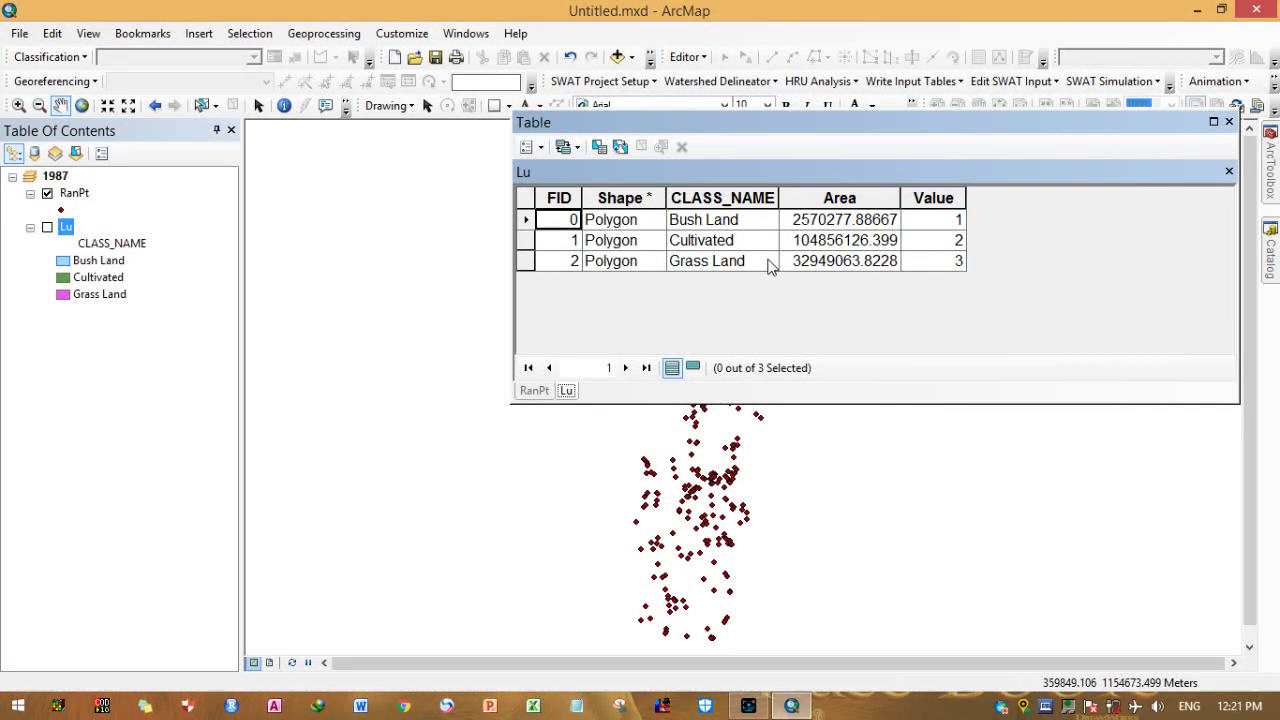
click(1229, 121)
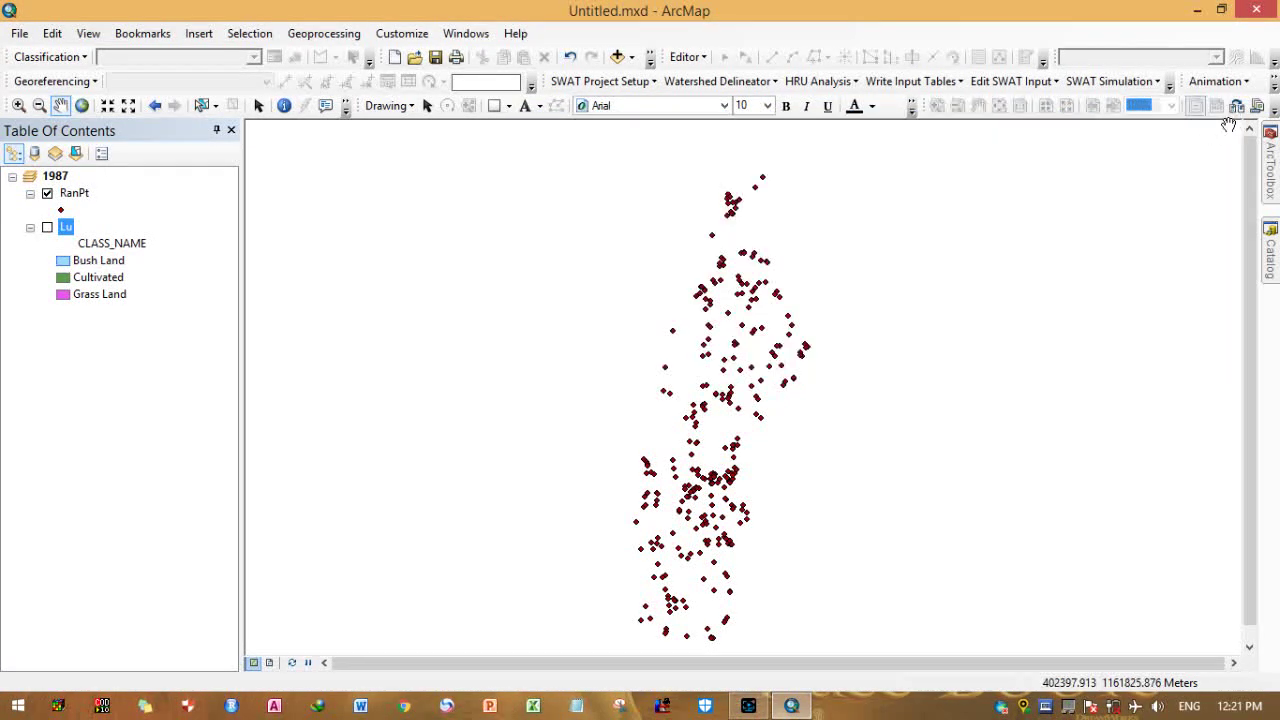
- Reopen the Lu attribute table to review the Value codes of Bush Land, Cultivated and Grass Land, and close it
right_click(68, 232)
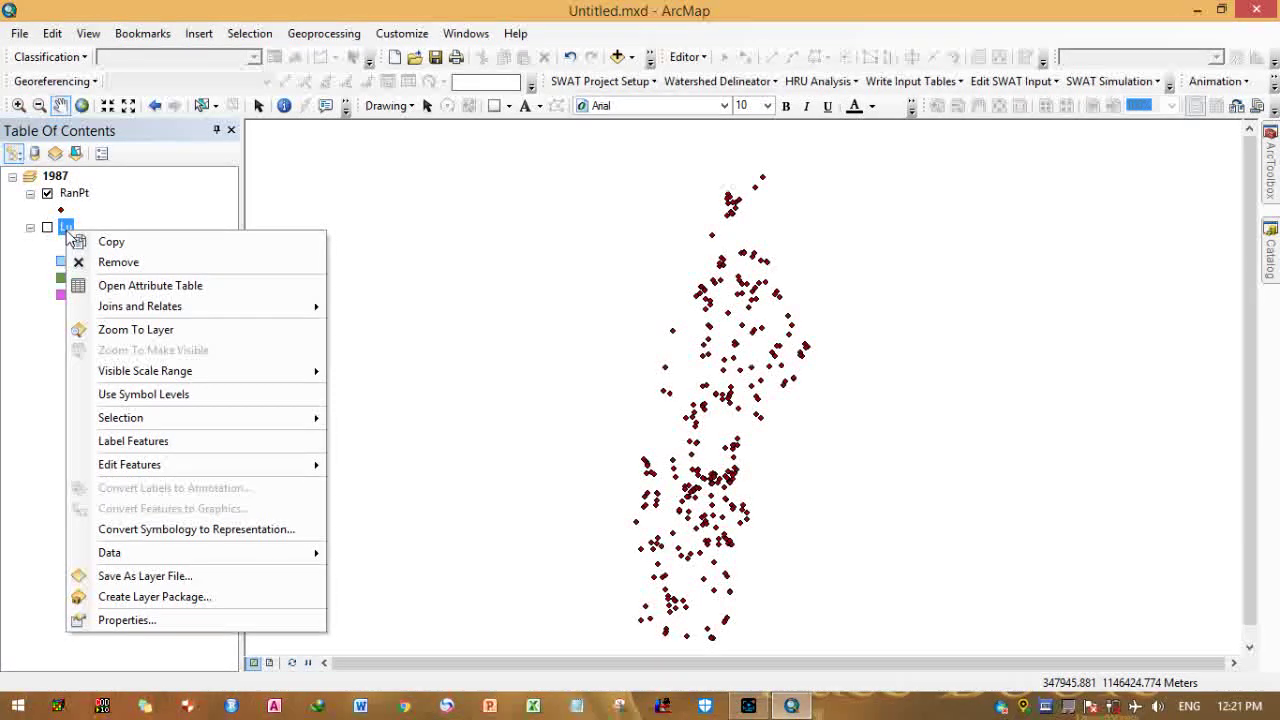
click(100, 286)
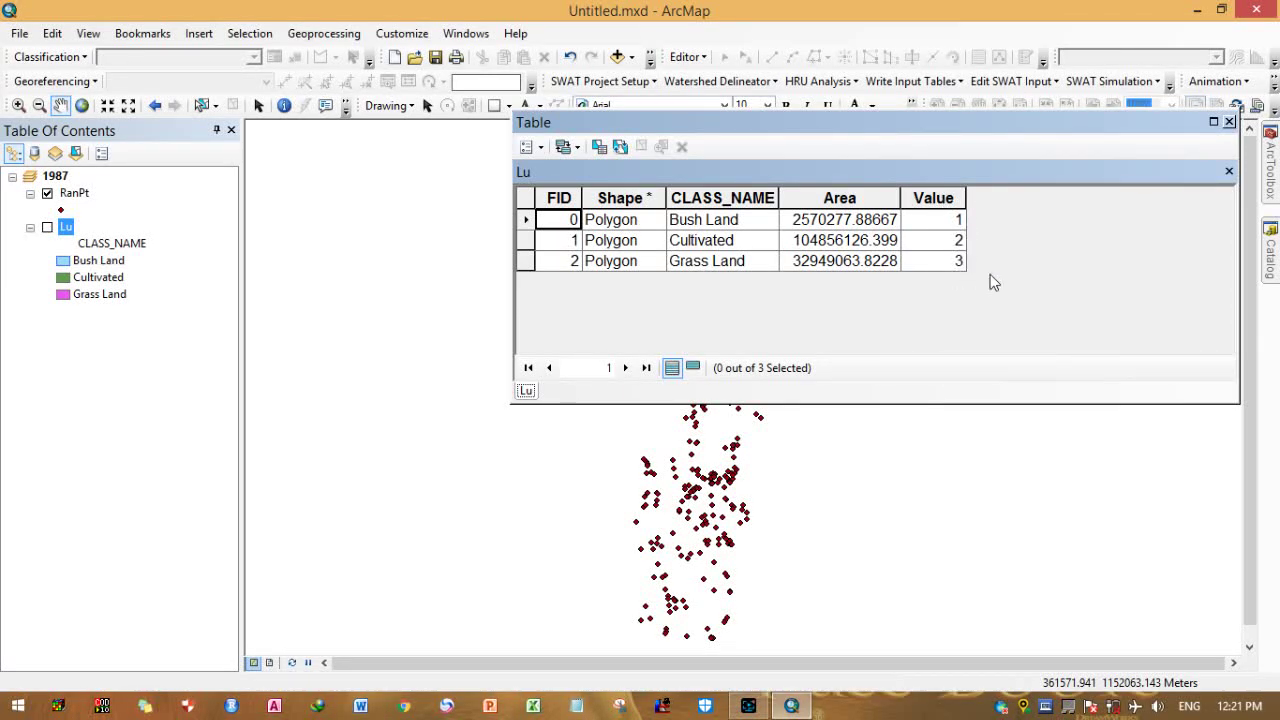
click(1229, 122)
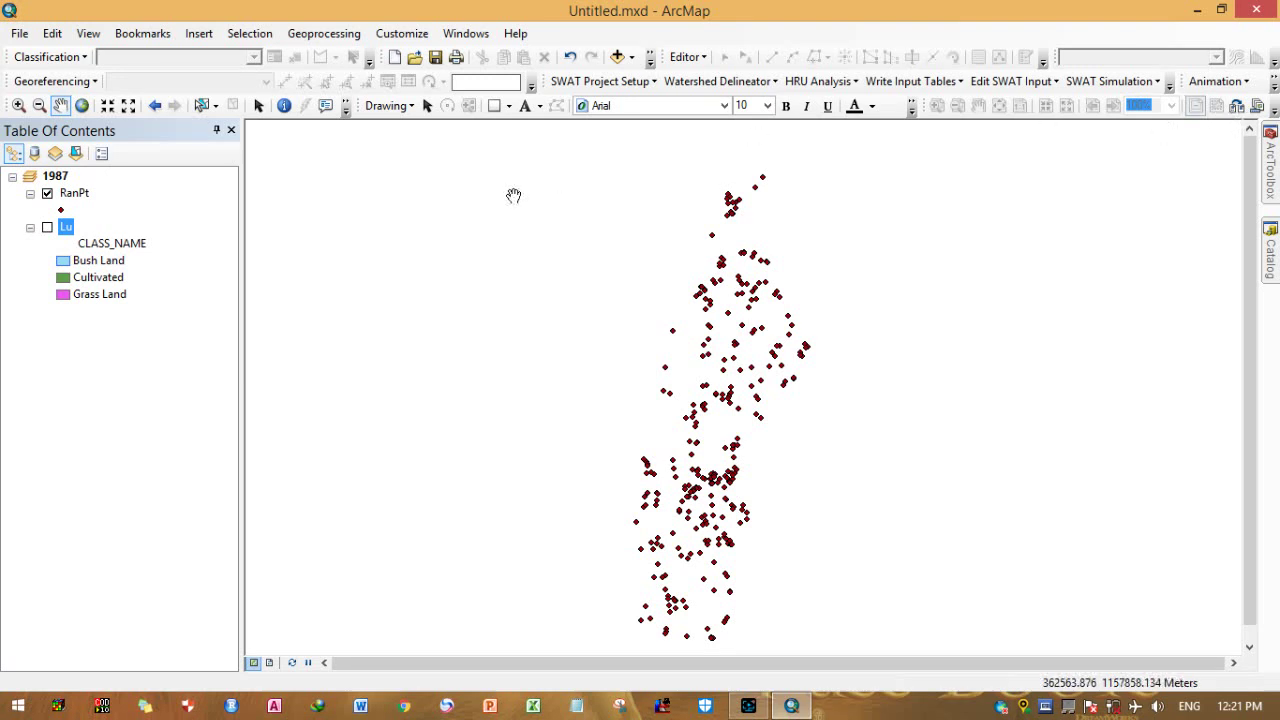
- Open the RanPt attribute table and examine the Classified values of the first point records
drag(697, 442, 698, 387)
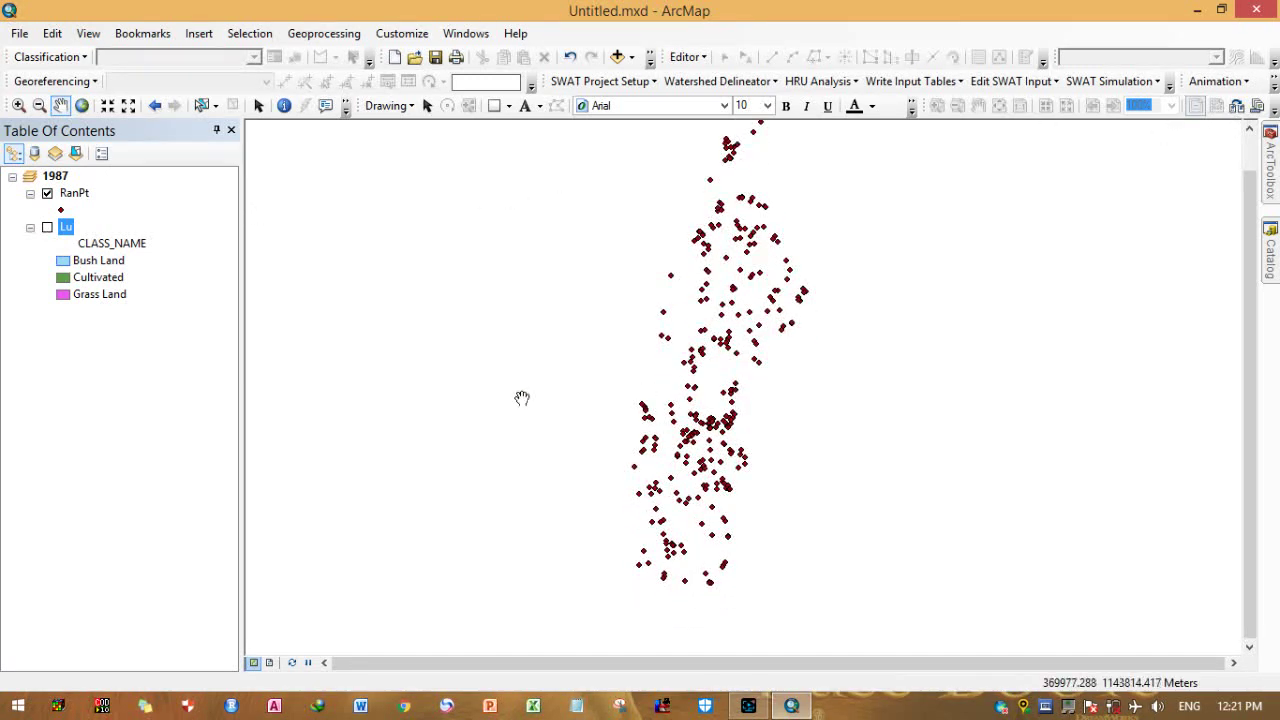
right_click(73, 195)
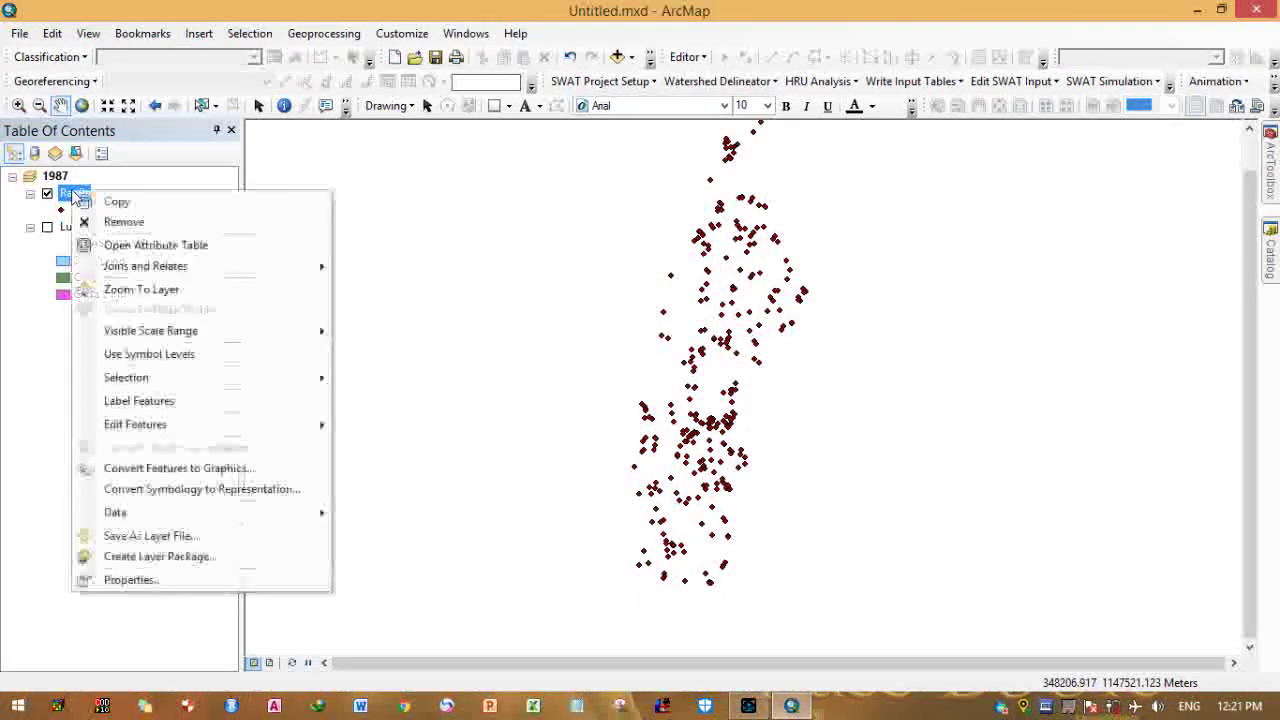
click(143, 248)
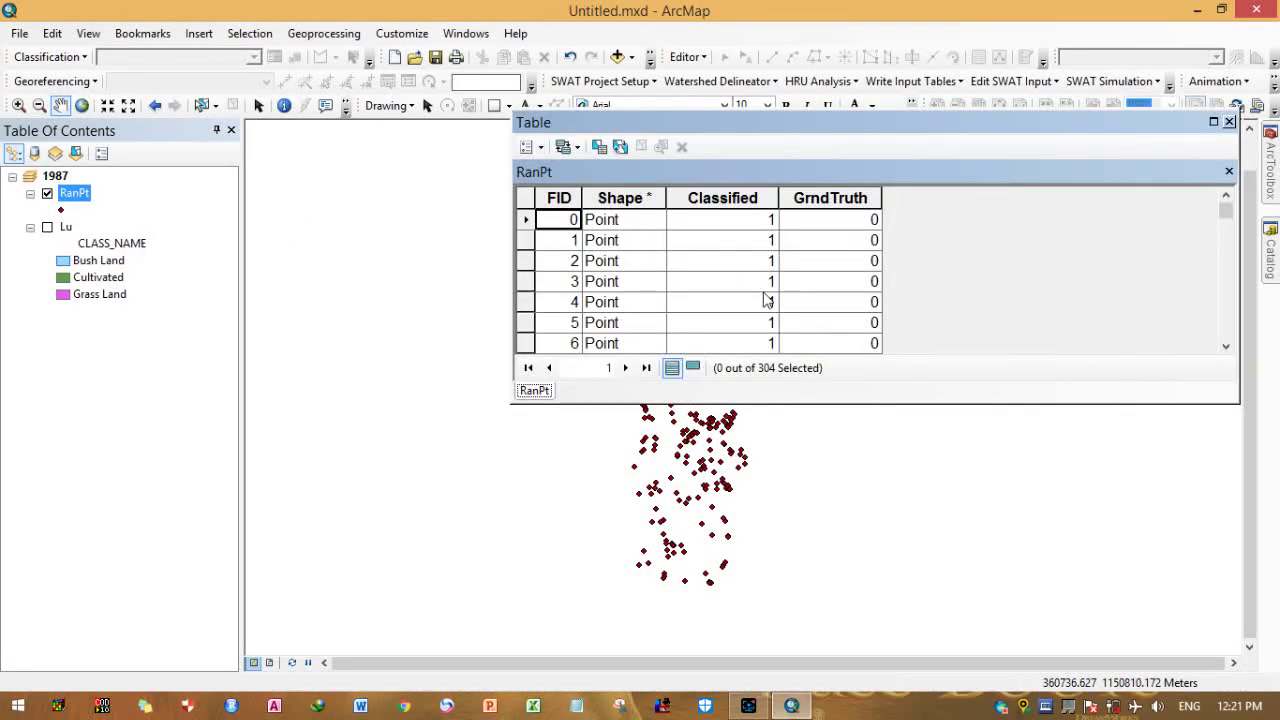
click(615, 226)
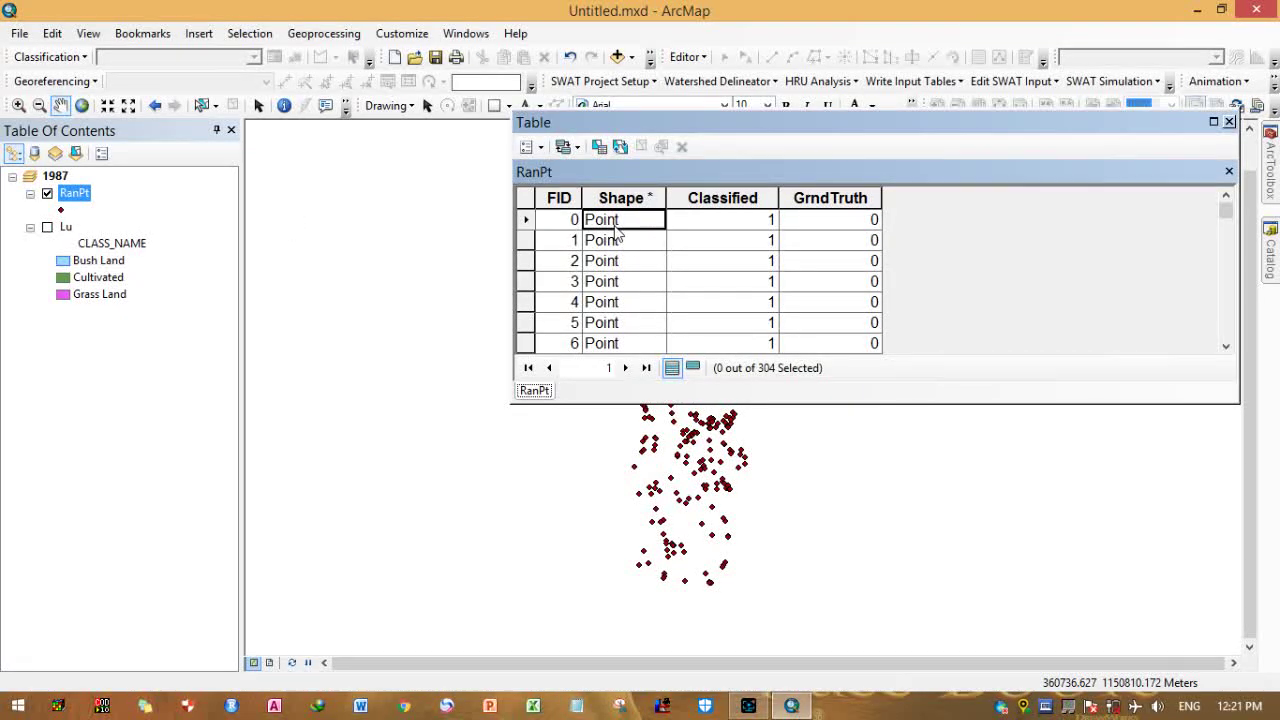
click(765, 228)
click(762, 246)
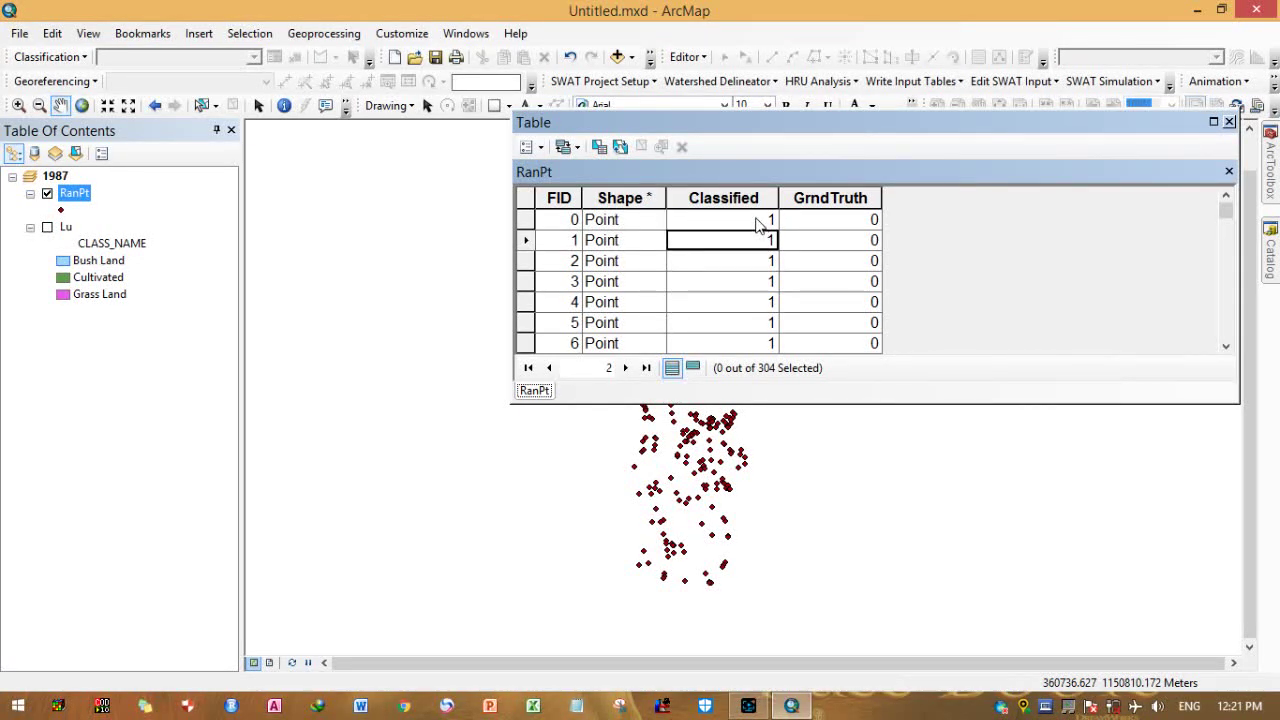
click(760, 221)
click(763, 262)
click(761, 283)
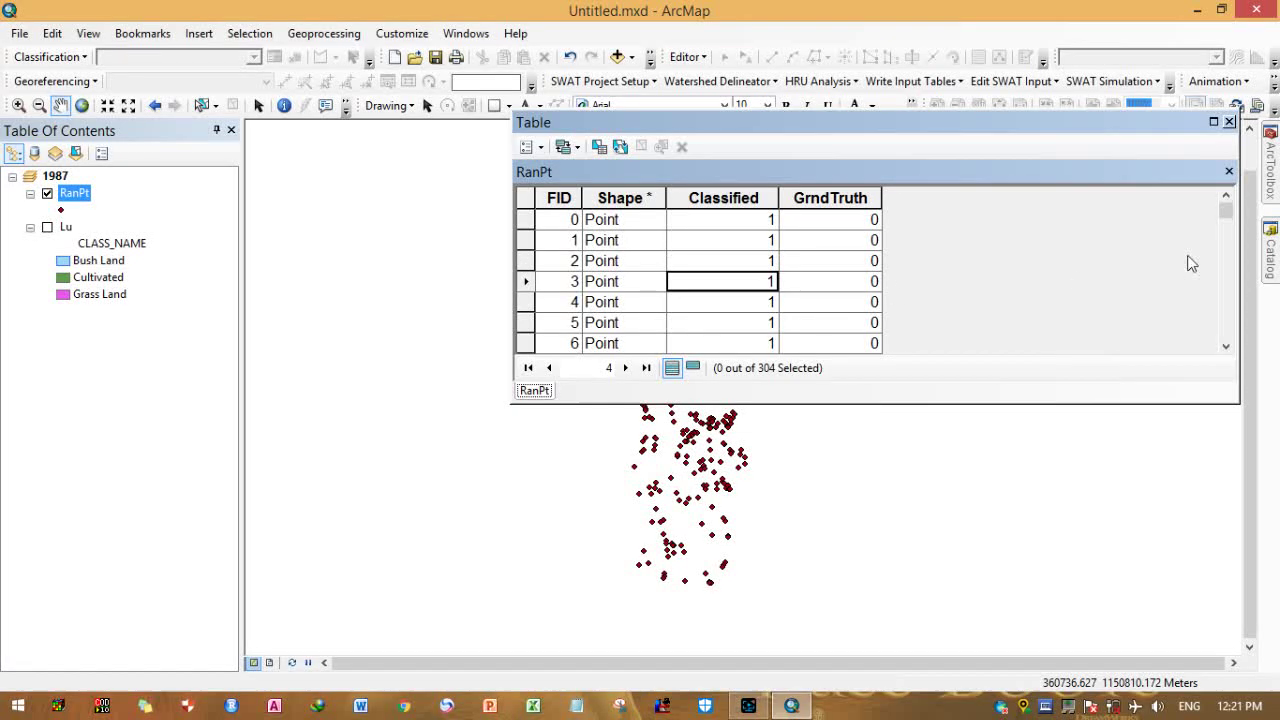
- Examine the Classified values in the remaining RanPt records down to the end of the table, and close the table window
drag(1227, 220, 1227, 238)
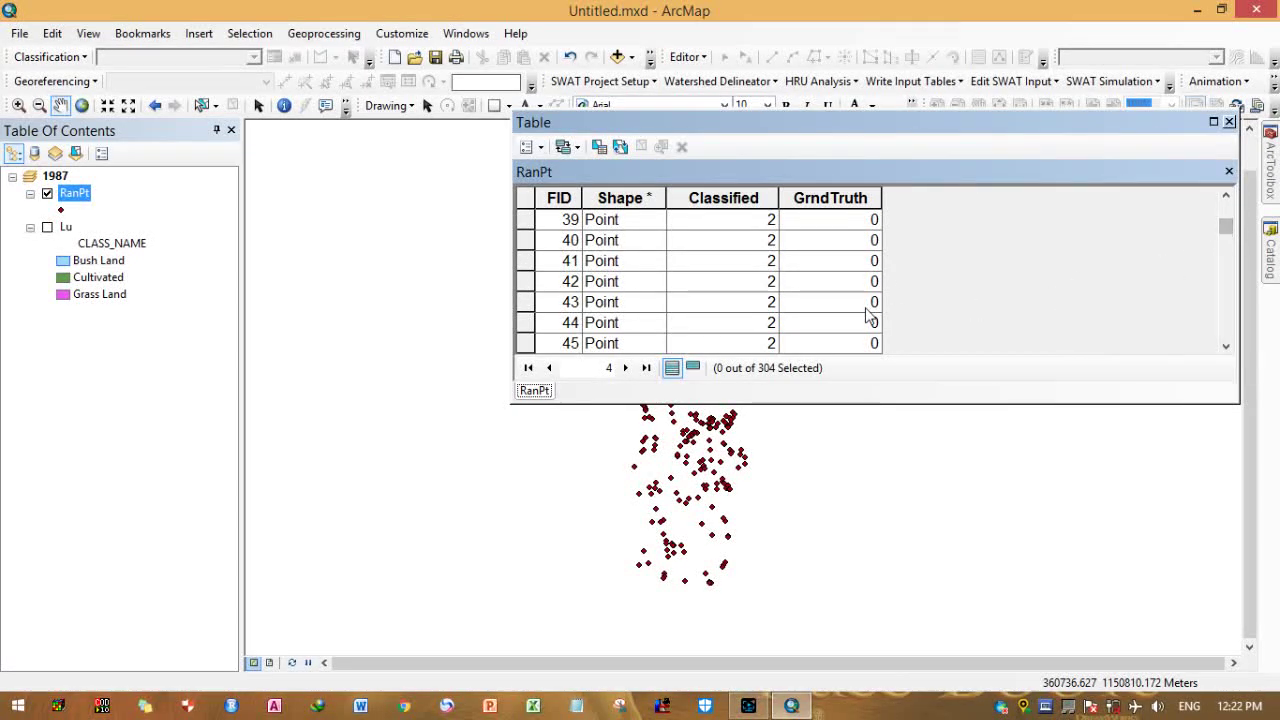
click(773, 283)
click(771, 302)
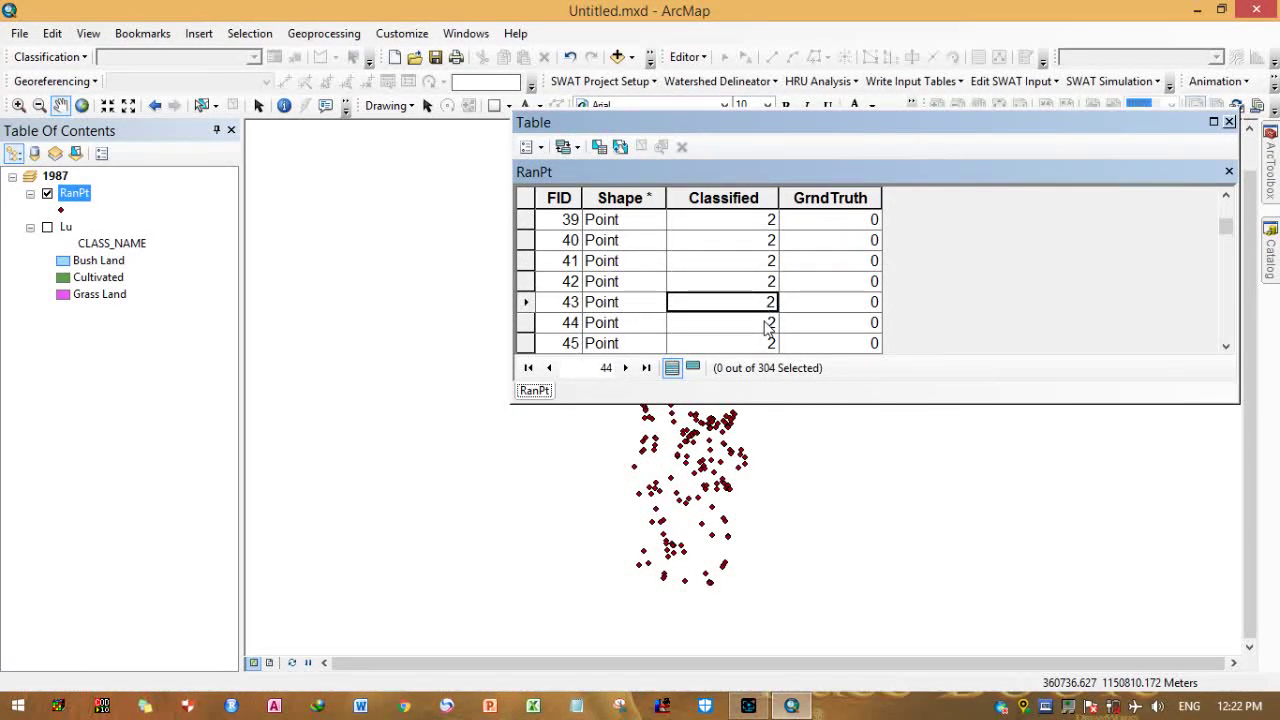
click(768, 322)
click(762, 345)
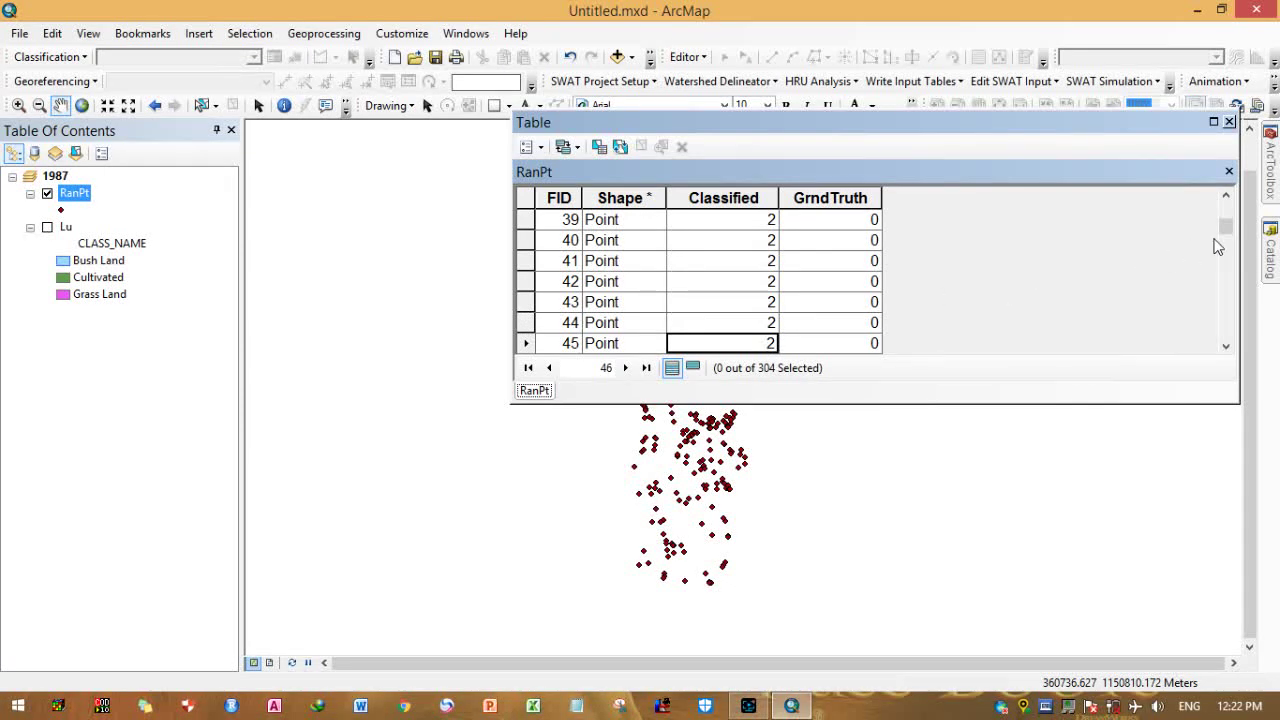
drag(1227, 231, 1228, 338)
click(774, 306)
click(756, 307)
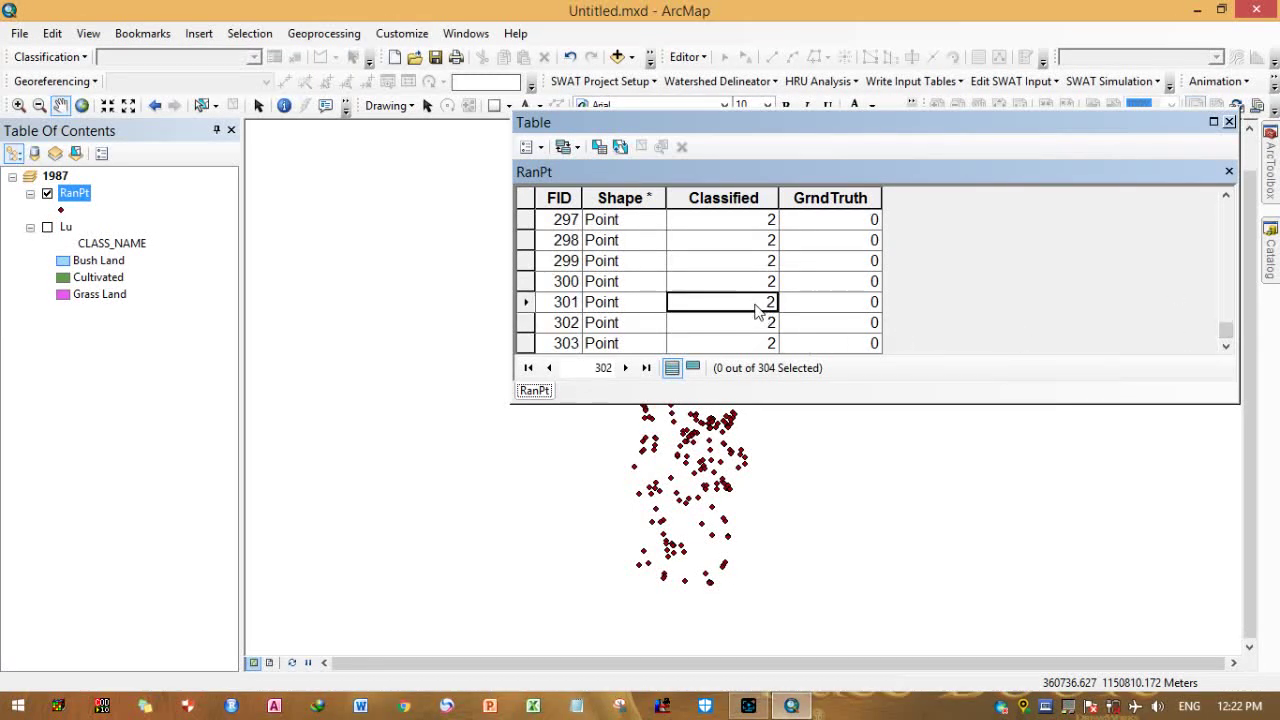
click(1226, 334)
drag(1226, 334, 1228, 214)
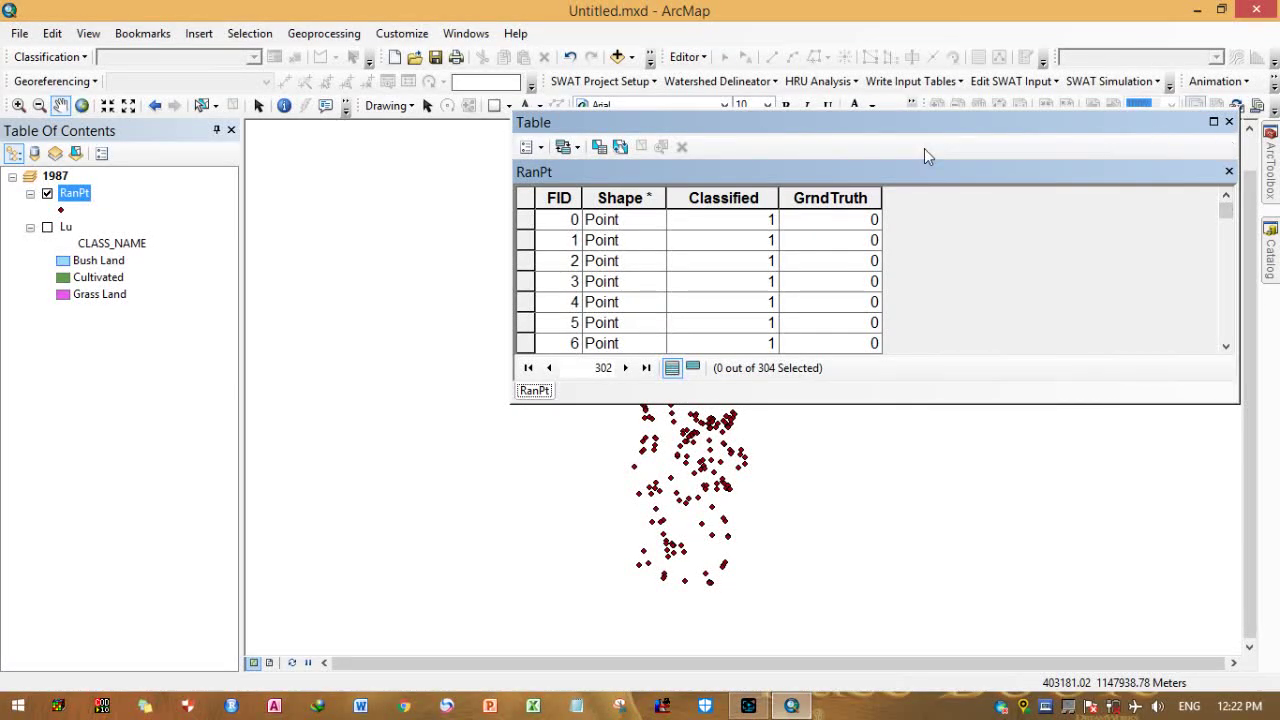
click(1229, 122)
drag(691, 363, 689, 403)
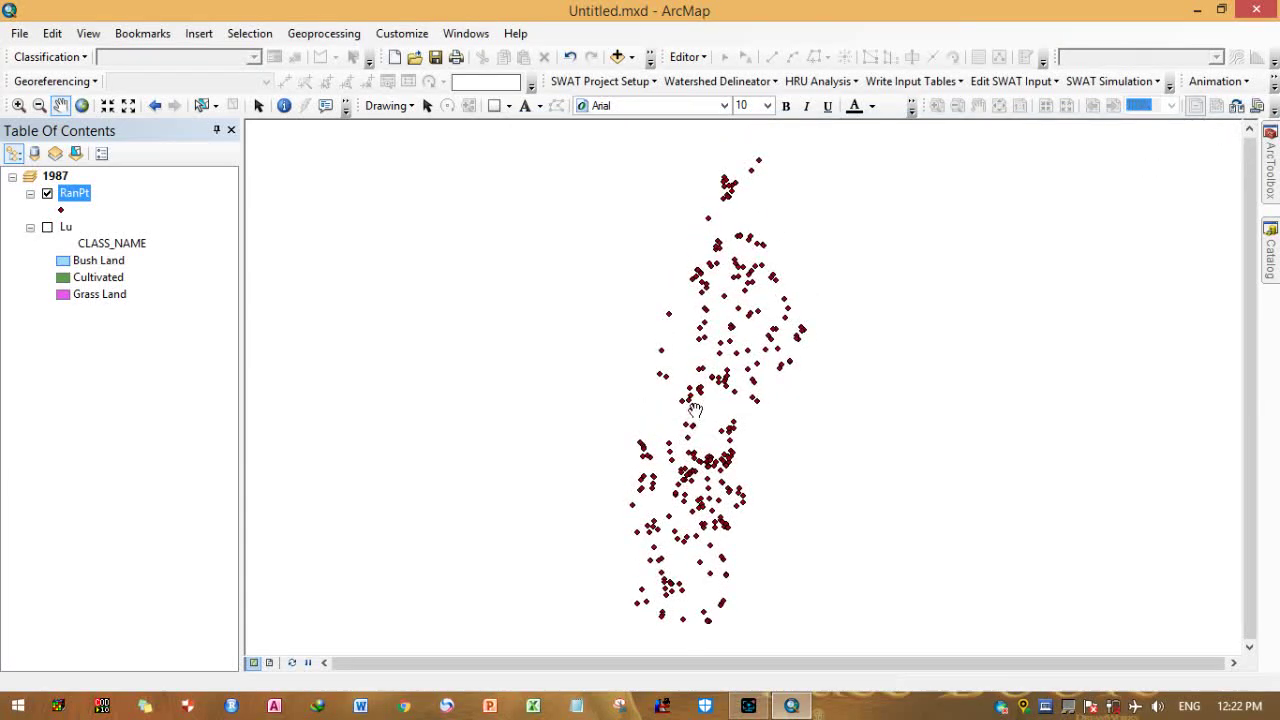
drag(755, 268, 756, 275)
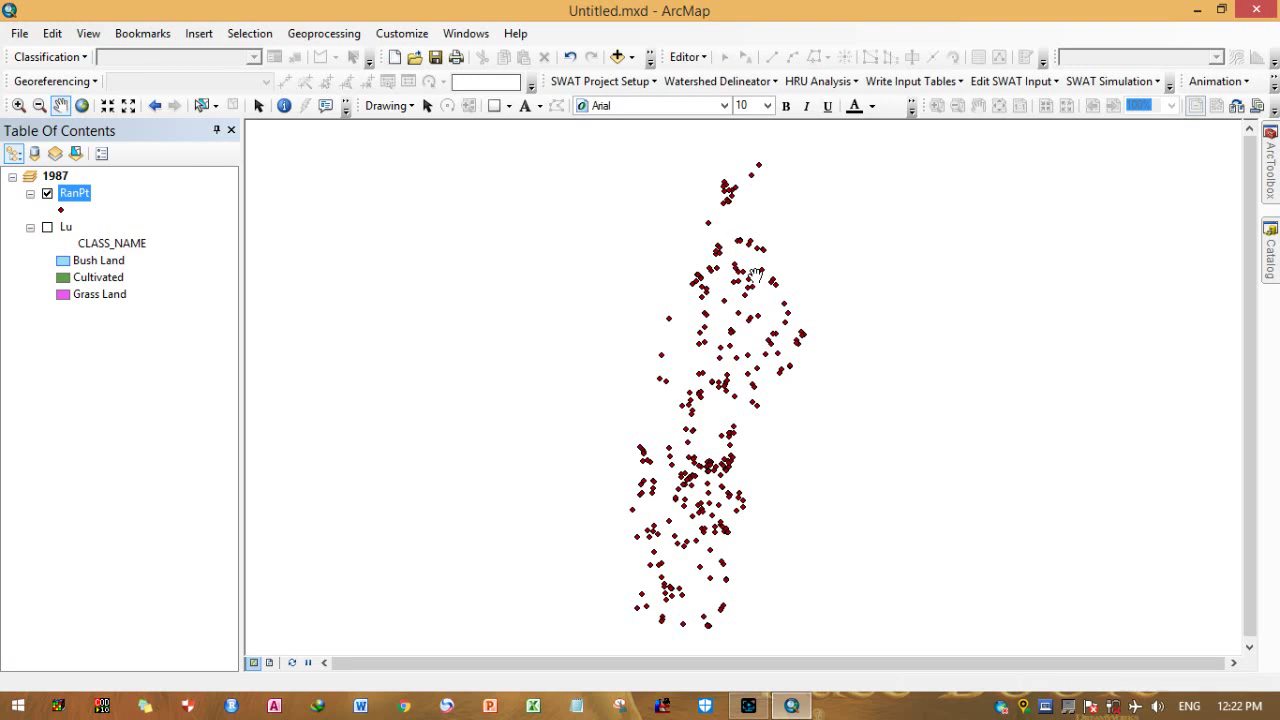
click(748, 705)
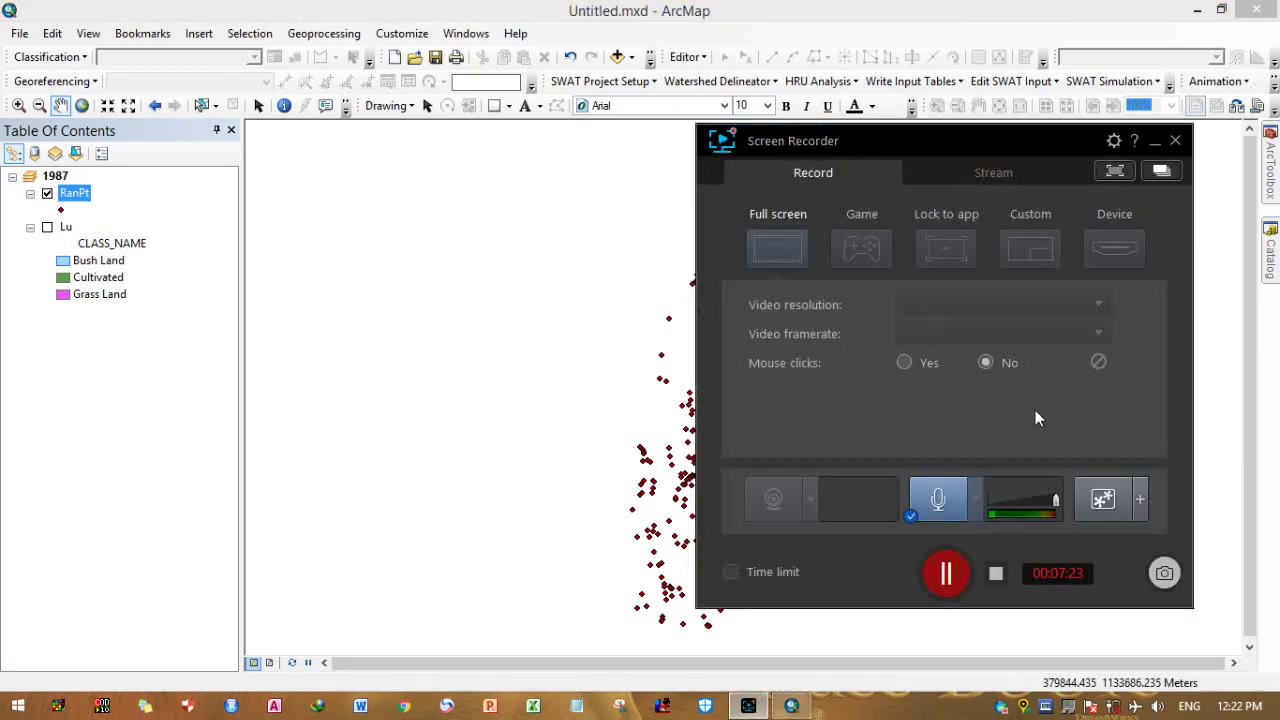